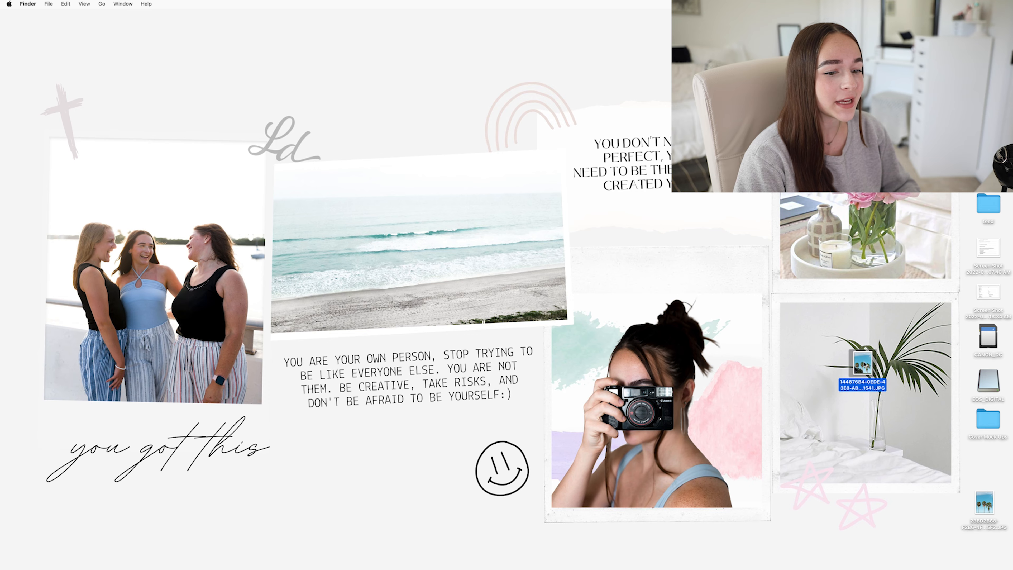
Preview the palm tree photo with the dark bushes on the desktop and open it in Photoshop.
key(space)
key(space)
mouse_move(503, 566)
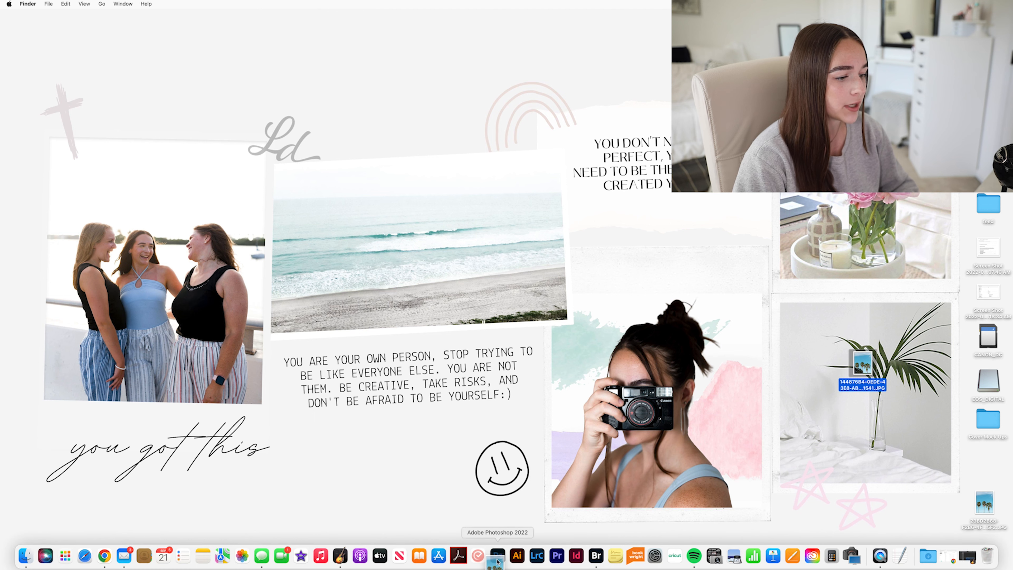
drag(503, 563, 497, 560)
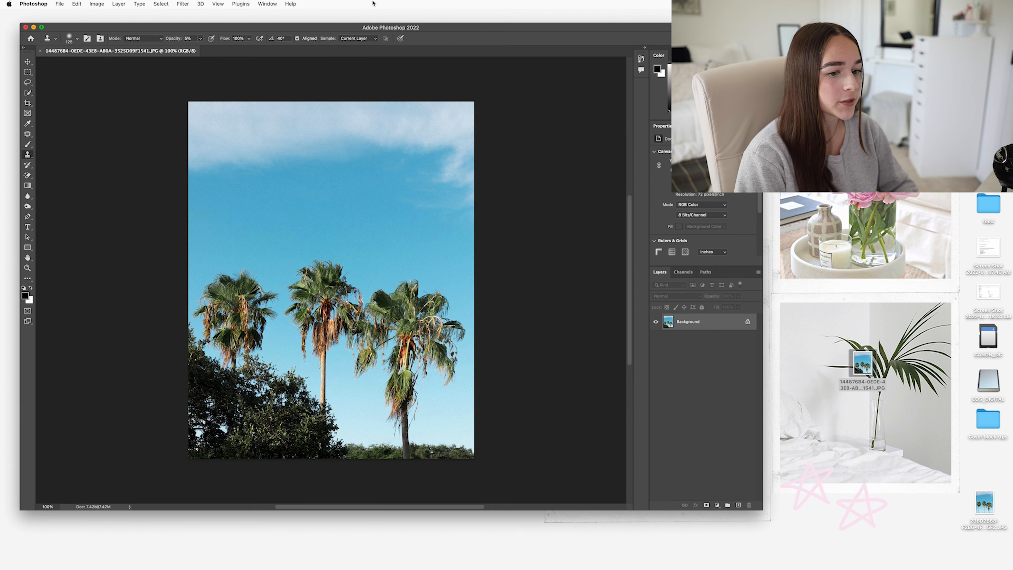
Enlarge the Photoshop window to fill most of the desktop and bring up the Libraries swatches above the layers.
drag(374, 27, 460, 26)
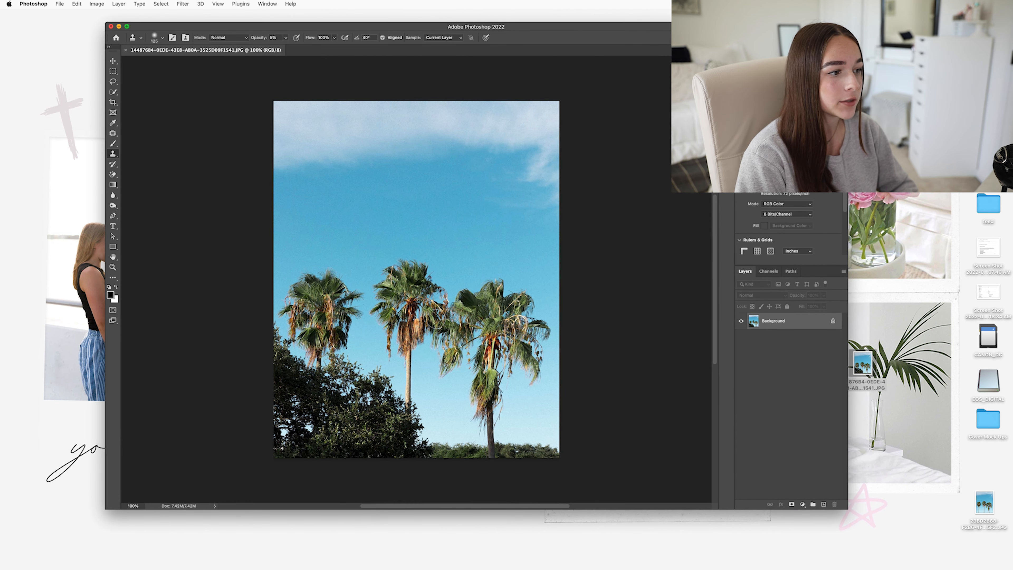
click(267, 4)
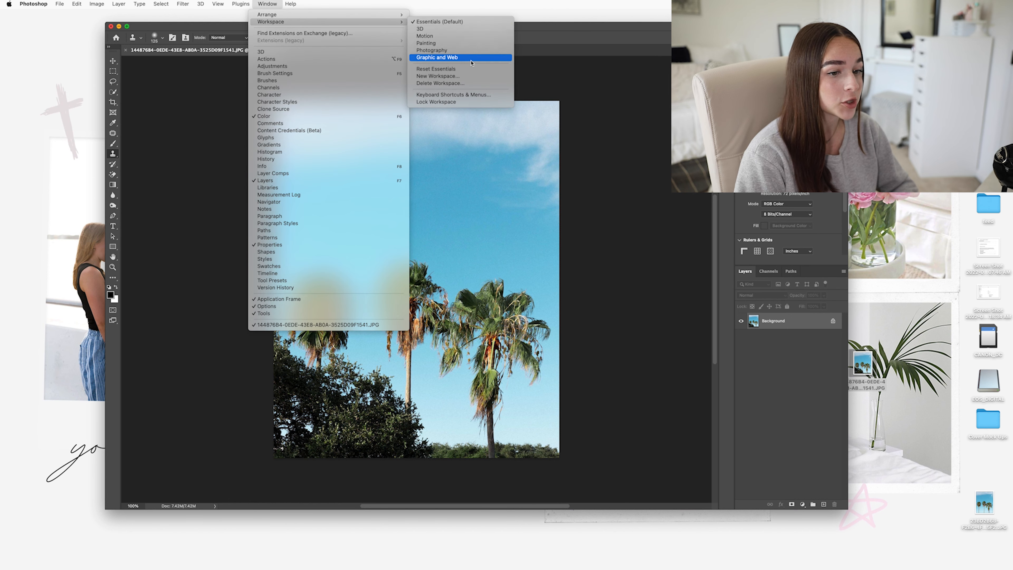
click(239, 7)
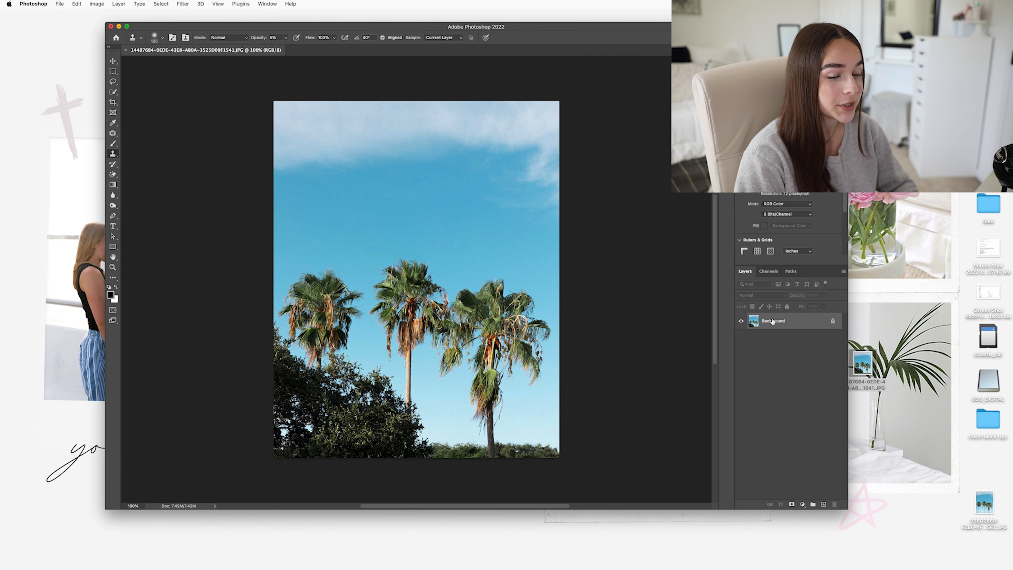
drag(863, 363, 981, 458)
drag(638, 26, 541, 14)
drag(750, 497, 961, 554)
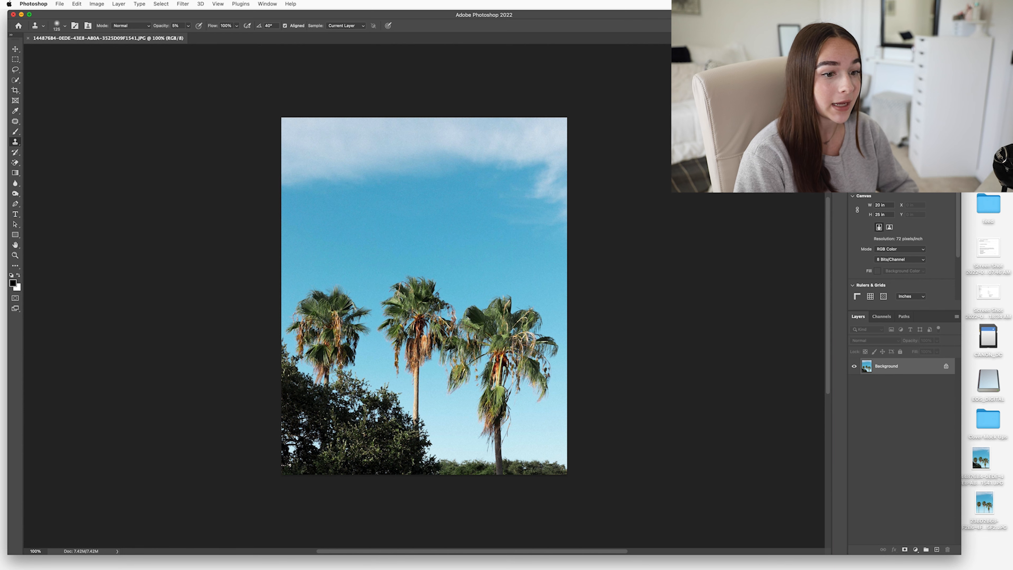
click(917, 173)
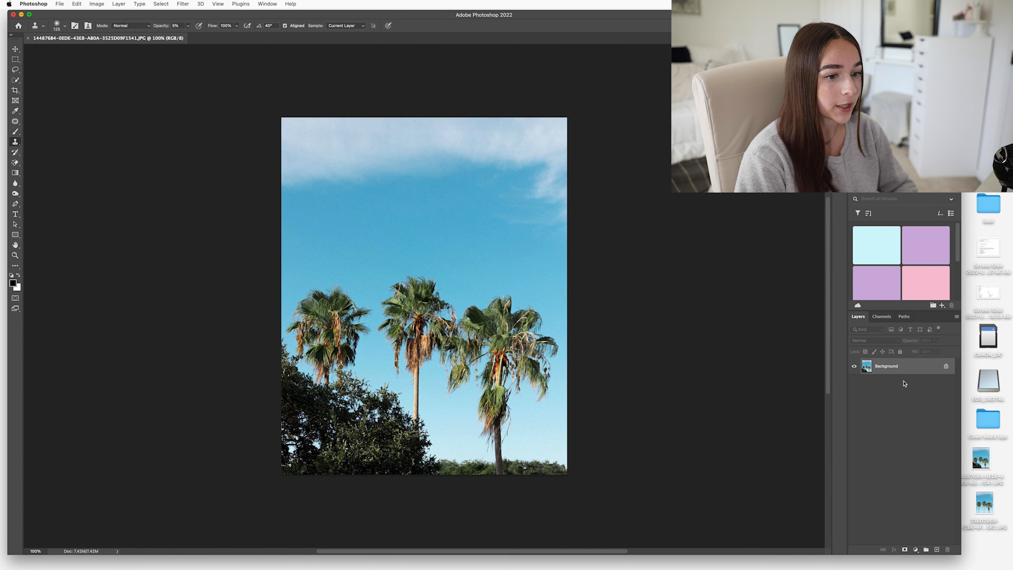
Duplicate the Background layer under the name "Palm Tree Copy".
right_click(904, 371)
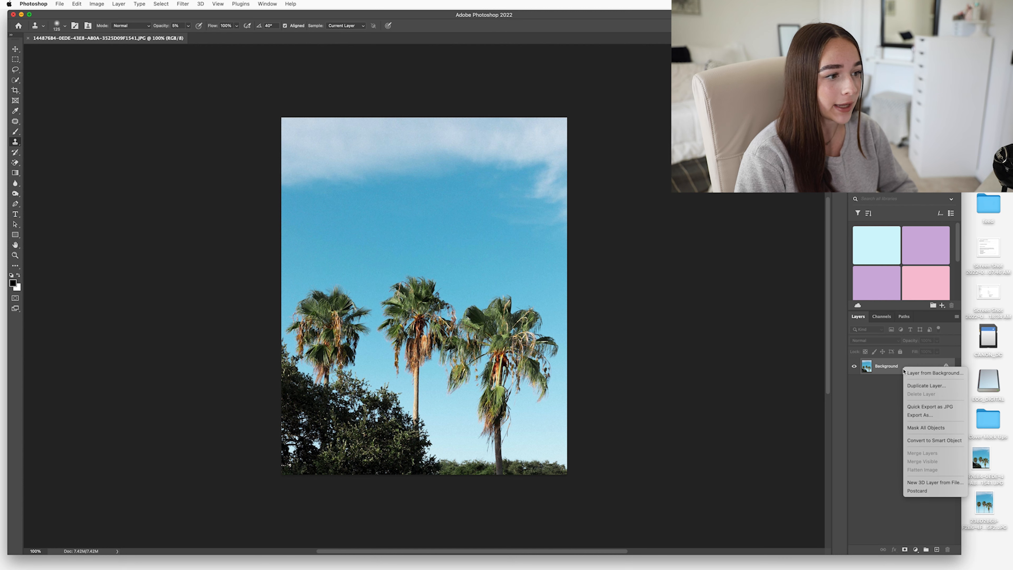
click(921, 388)
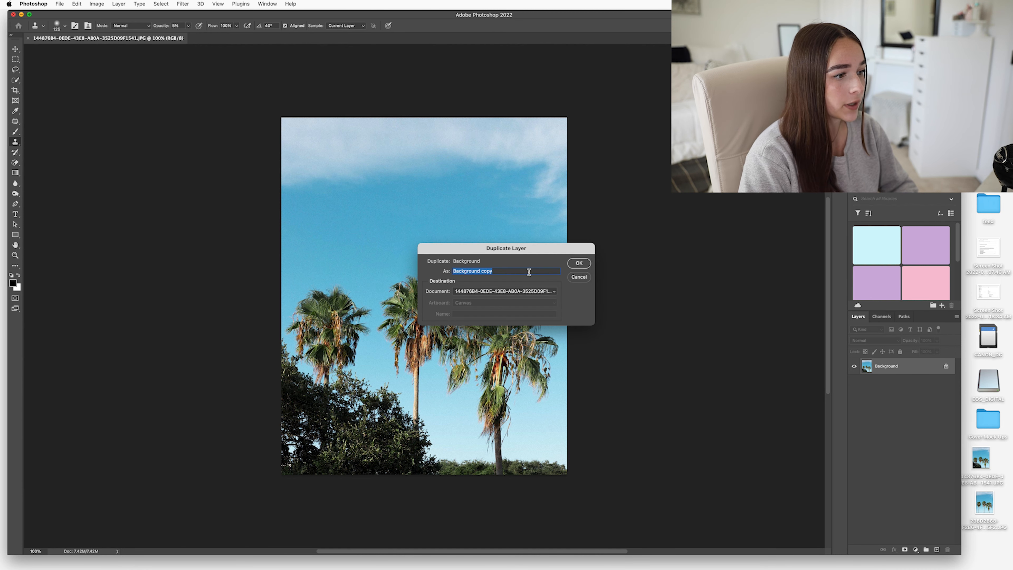
text(Palm Tree Copy)
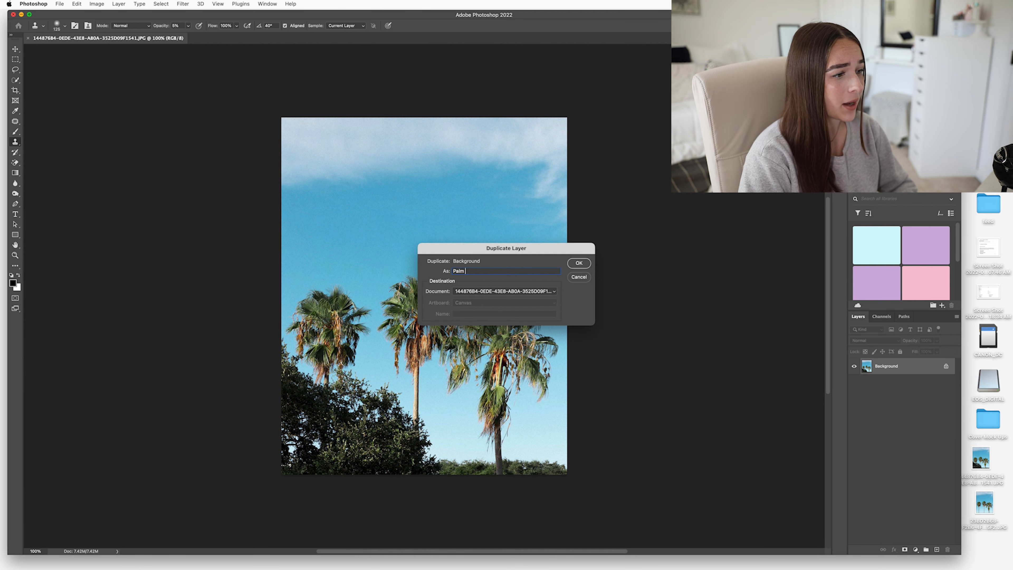
click(579, 263)
Convert the Background into a regular layer, name it "Palm Tree Original" and lock it.
right_click(883, 387)
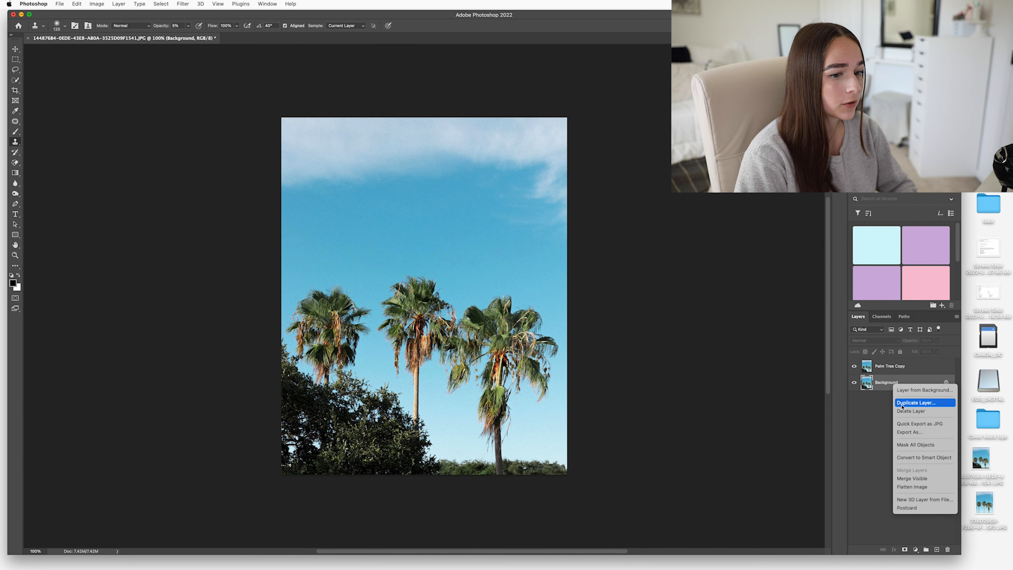
click(917, 390)
right_click(911, 384)
click(935, 298)
double_click(882, 383)
text(Palm Tree Original)
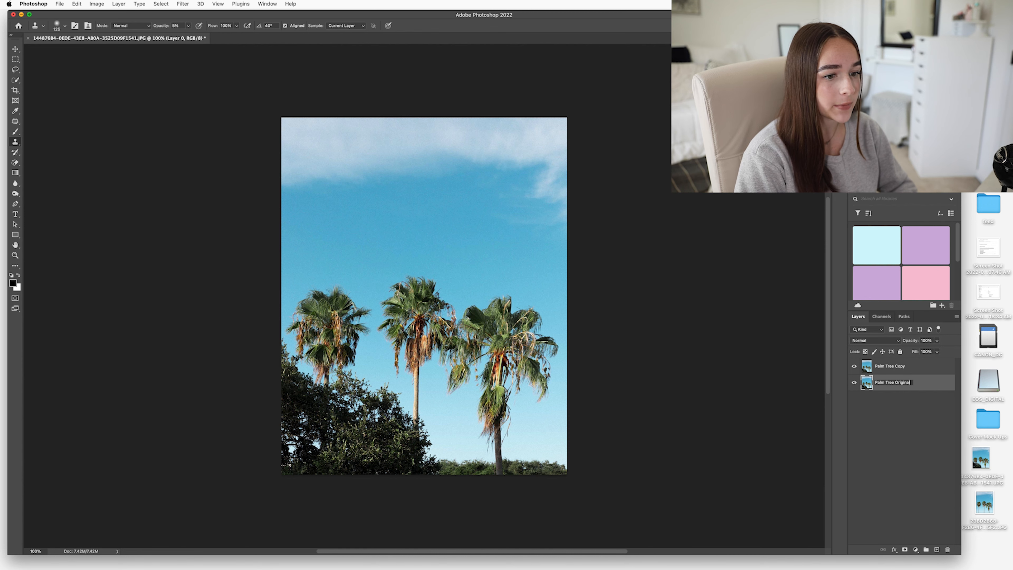
Select the Palm Tree Copy layer and activate the Patch tool for the bushes at the base of the rightmost palm.
click(903, 369)
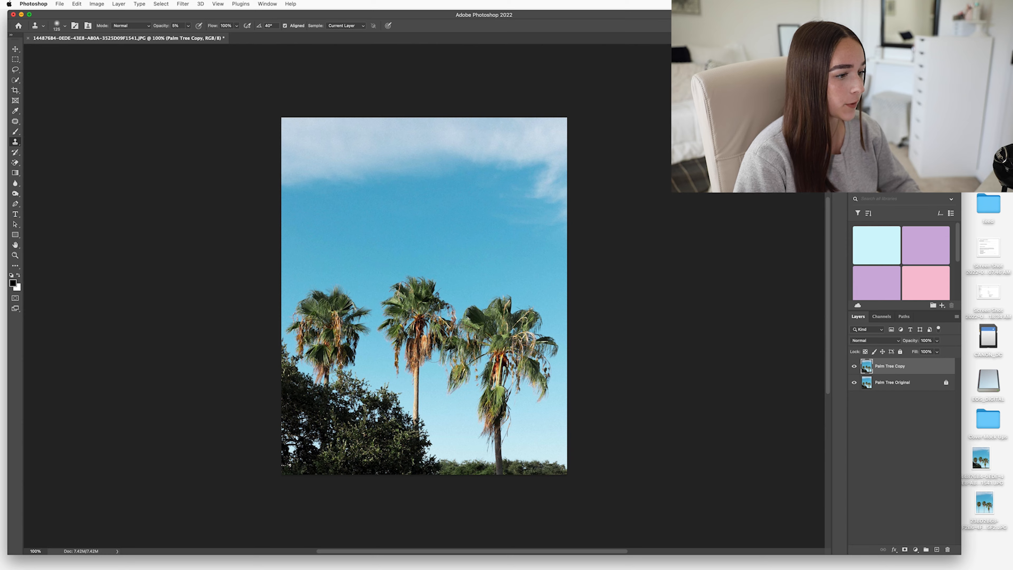
key(z)
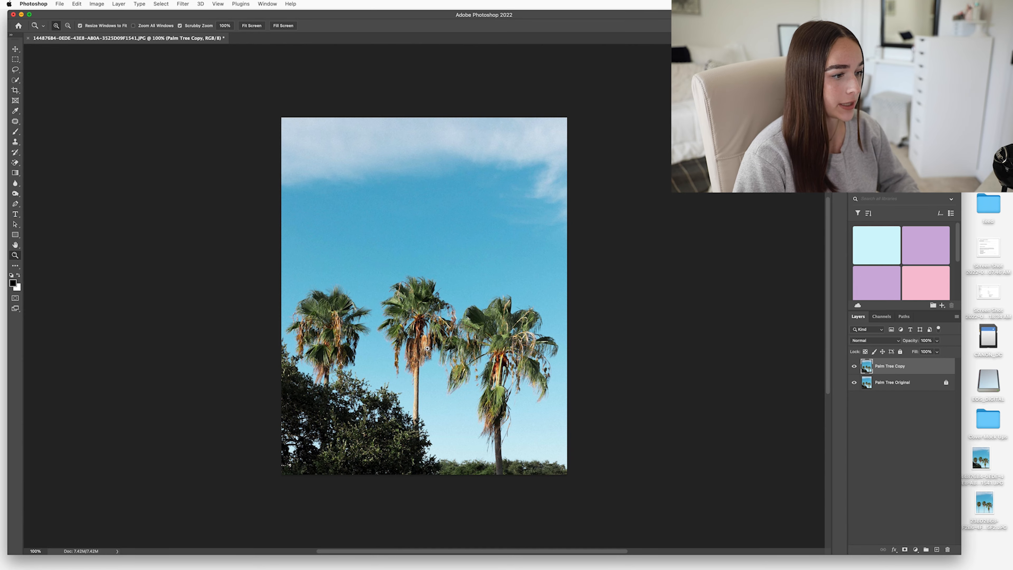
drag(429, 349, 448, 351)
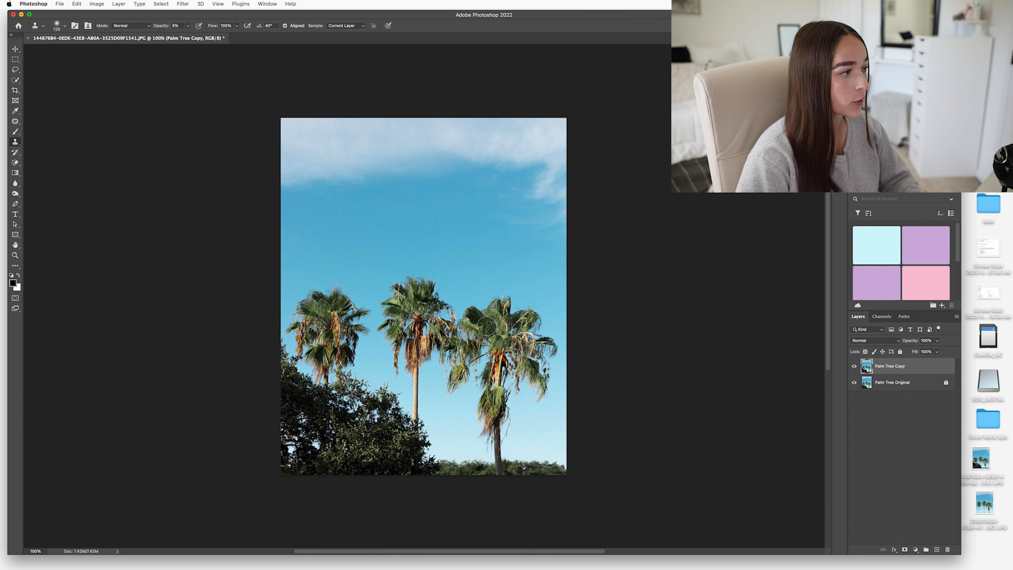
key(j)
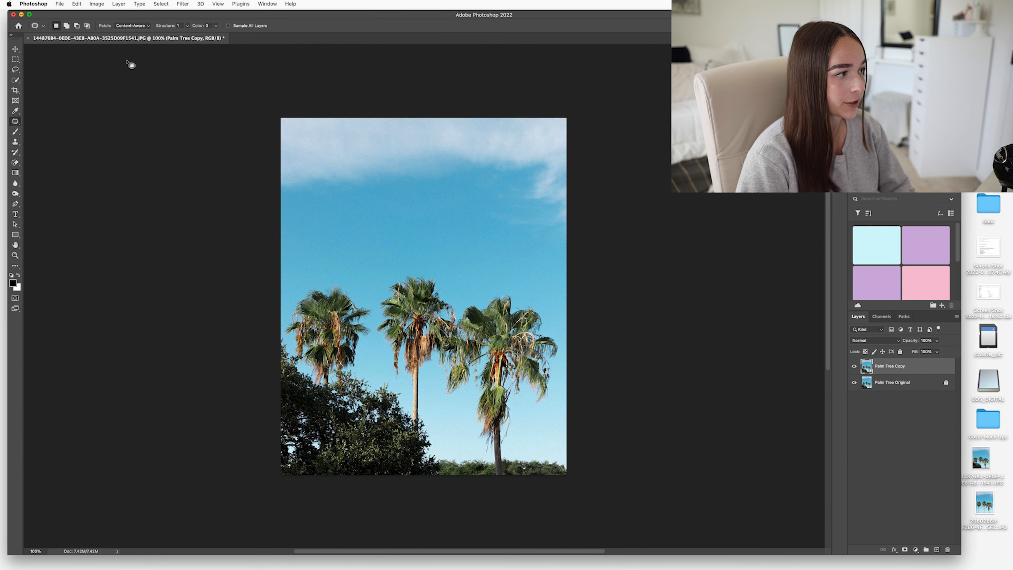
click(16, 121)
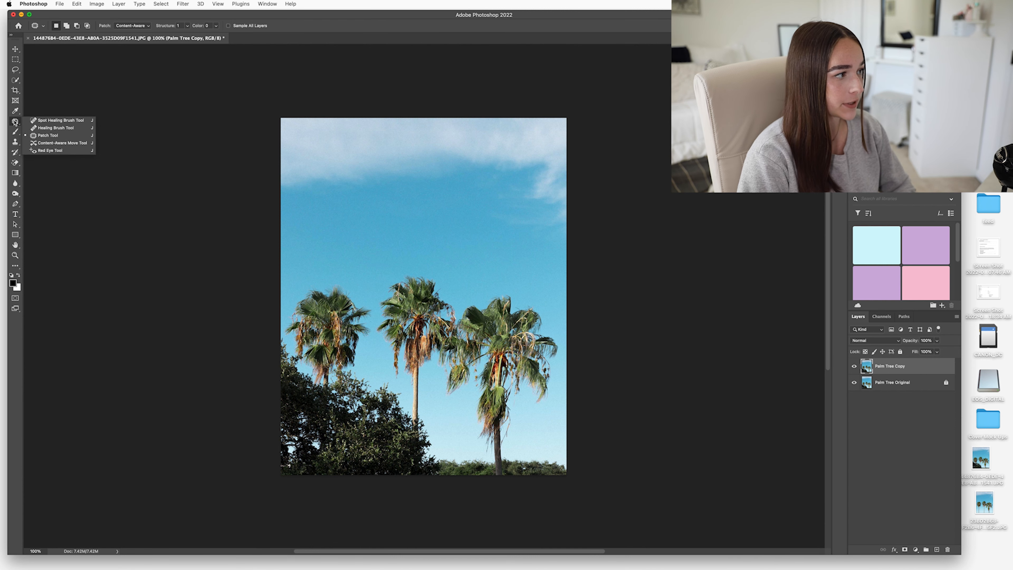
click(56, 136)
key(z)
mouse_move(534, 469)
mouse_down()
mouse_move(583, 473)
mouse_move(509, 396)
mouse_up()
key(j)
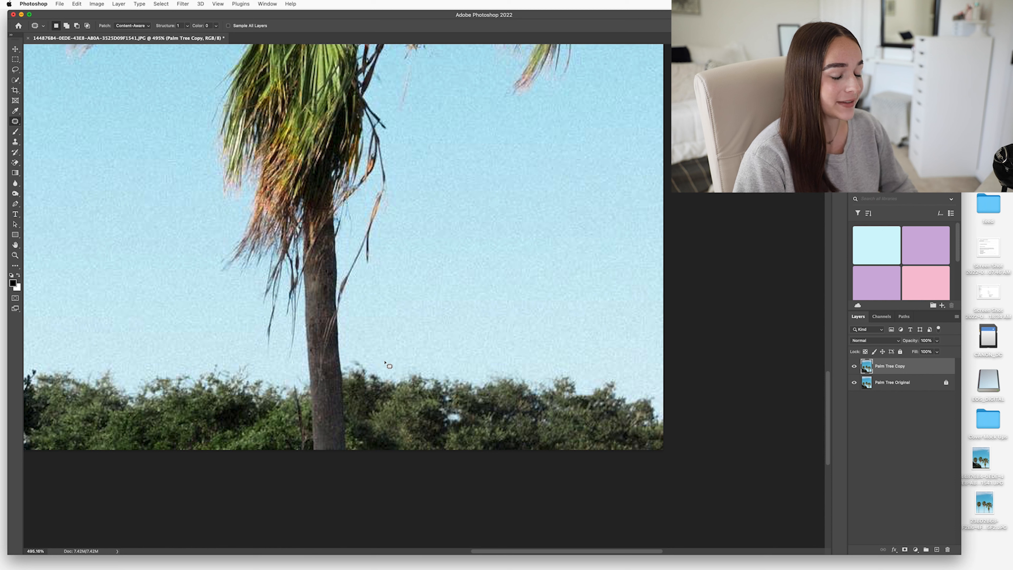
Preview the finished palm tree image on the desktop as a reference for the retouching.
click(985, 503)
key(space)
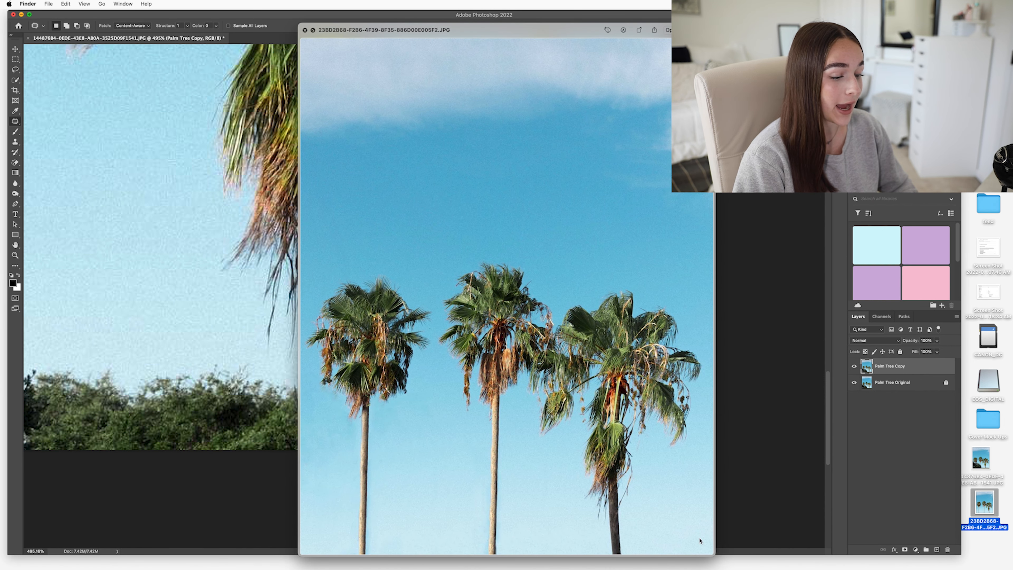
click(232, 321)
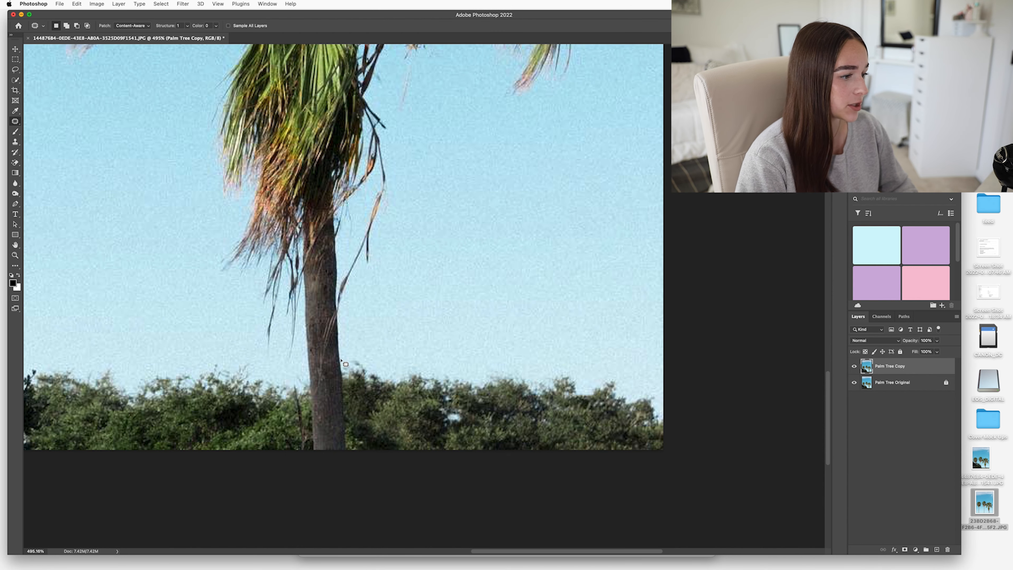
Patch out the bushes to the right of the rightmost palm's trunk with the sky directly above them.
mouse_move(345, 370)
mouse_down()
mouse_move(345, 454)
mouse_move(634, 510)
mouse_move(725, 509)
mouse_move(721, 406)
mouse_move(664, 381)
mouse_move(412, 344)
mouse_move(337, 365)
mouse_up()
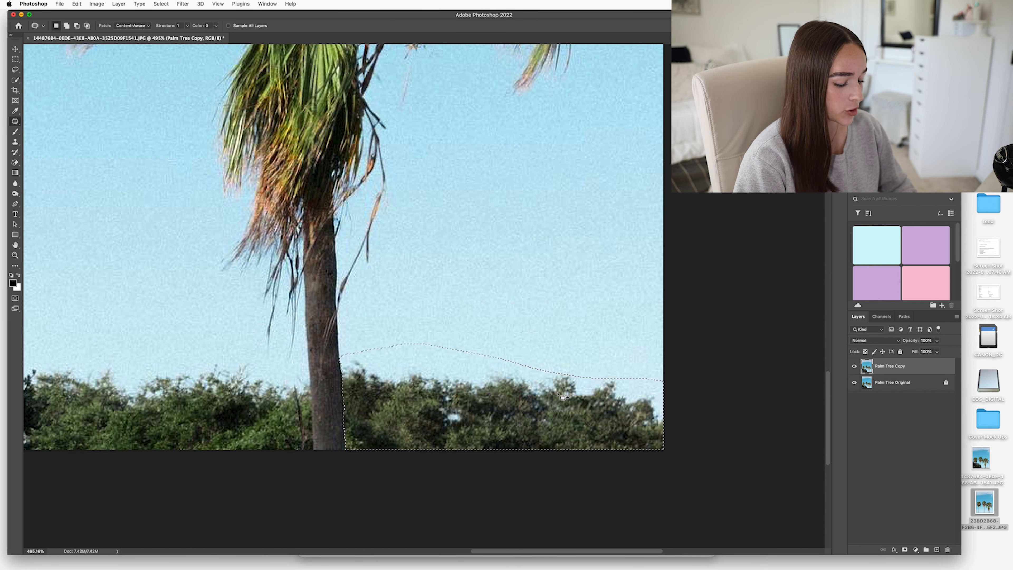
drag(511, 397, 510, 309)
key(super+d)
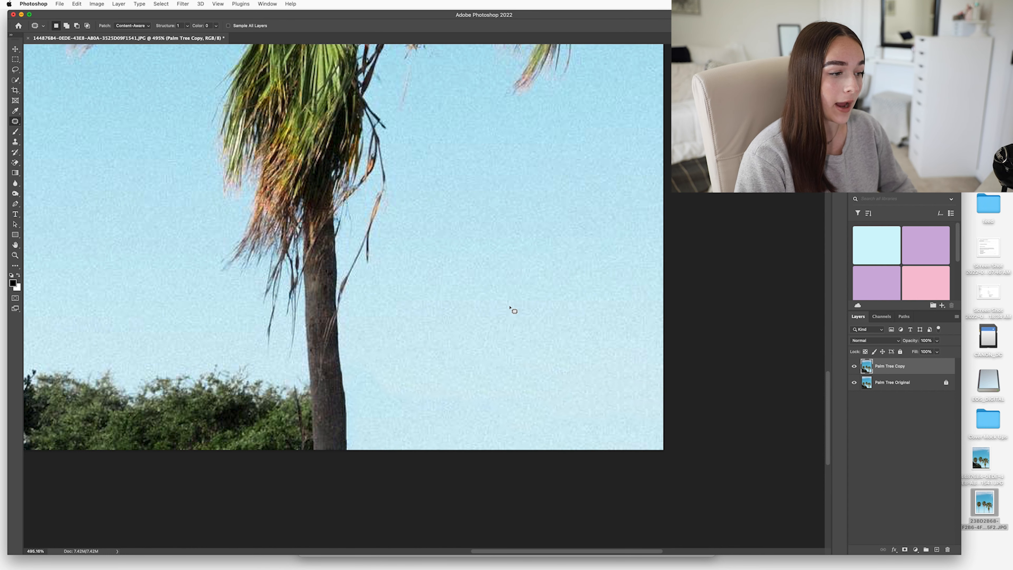
Patch the retouched area in the photo's lower-right corner again with sky from slightly higher up.
key(z)
drag(459, 349, 486, 369)
key(j)
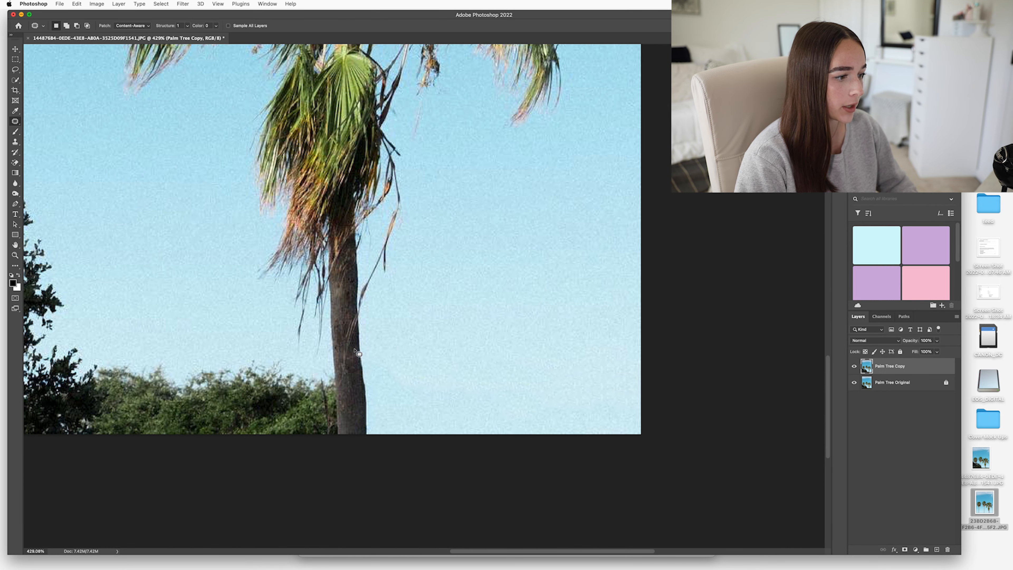
key(z)
drag(482, 352, 459, 389)
key(j)
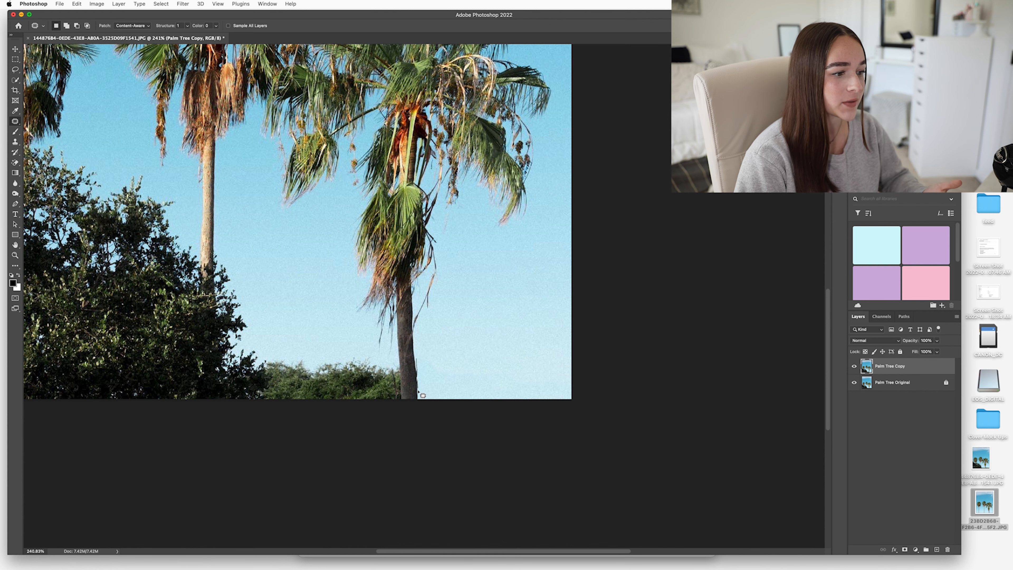
mouse_move(586, 407)
mouse_down()
mouse_move(516, 346)
mouse_move(437, 351)
mouse_move(419, 365)
mouse_move(417, 403)
mouse_up()
drag(498, 373, 504, 340)
key(super+d)
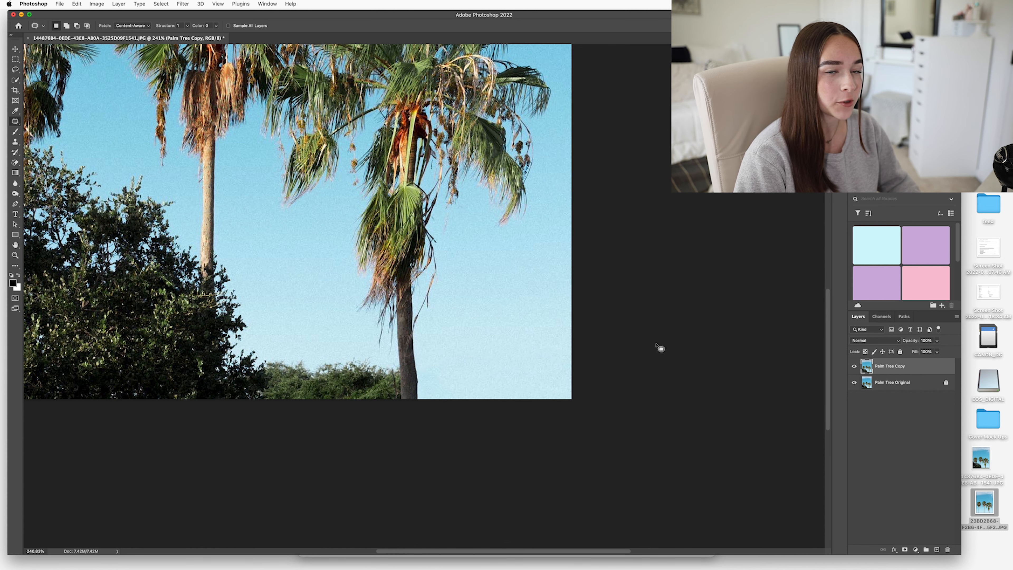
Patch out the bushes between the large dark tree and the rightmost palm's trunk, using sky from the right of the trunk.
key(z)
drag(399, 335, 471, 340)
key(j)
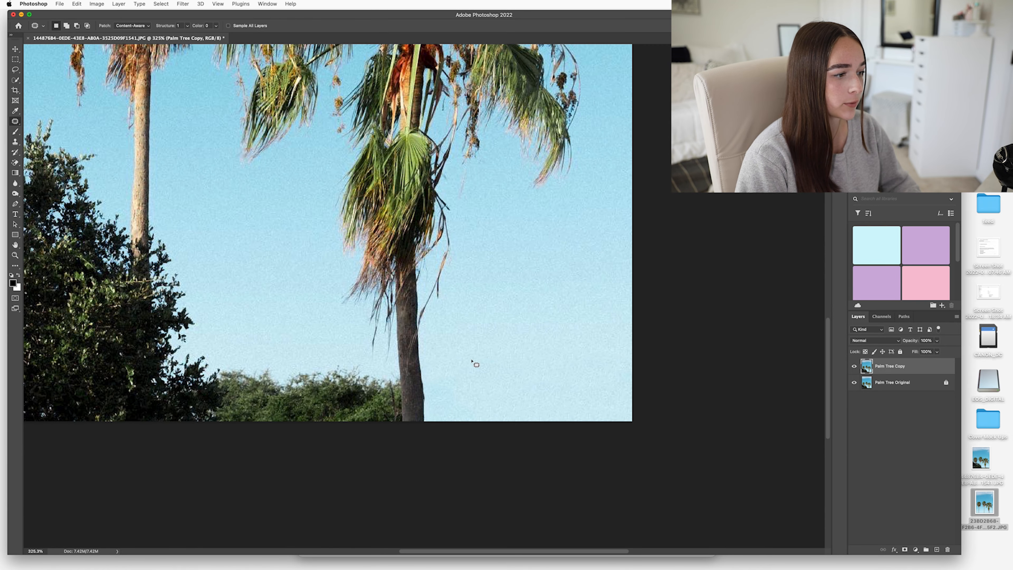
mouse_move(505, 368)
mouse_down()
mouse_move(351, 363)
mouse_move(335, 372)
mouse_up()
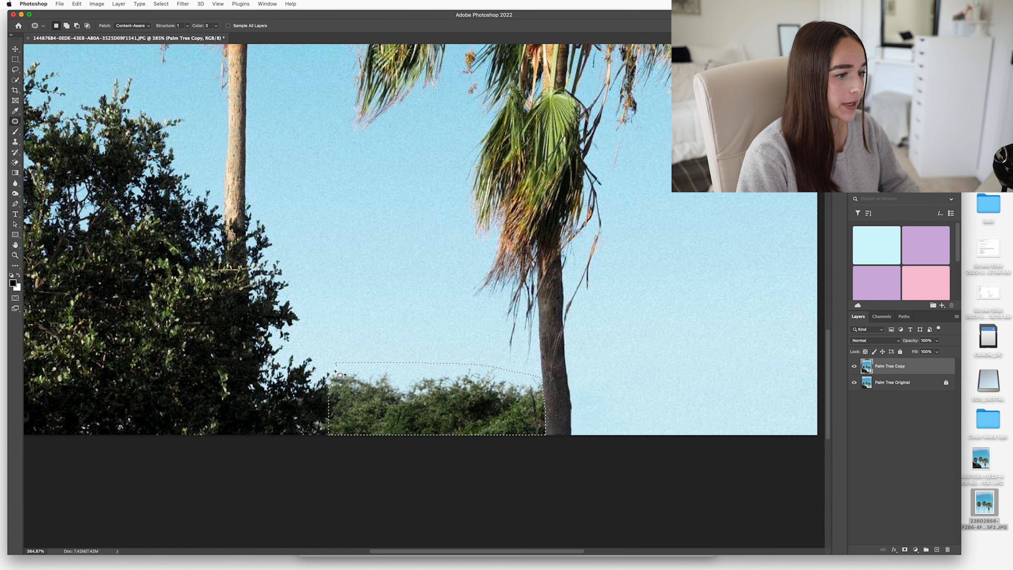
drag(442, 405, 694, 362)
key(ctrl+d)
Patch out the leftover bush along the left edge of the rightmost palm's trunk with the sky beside it.
key(z)
mouse_move(536, 411)
mouse_down()
mouse_move(581, 410)
mouse_move(555, 411)
mouse_up()
key(j)
mouse_move(532, 377)
mouse_down()
mouse_move(514, 469)
mouse_move(539, 456)
mouse_move(533, 378)
mouse_up()
drag(537, 426, 452, 423)
key(super+d)
Size the Clone Stamp brush slightly narrower than the rightmost palm's trunk and retouch the trunk's lower right edge at 5% opacity.
key(bracketright)
key(bracketright)
key(bracketright)
key(bracketright)
key(bracketright)
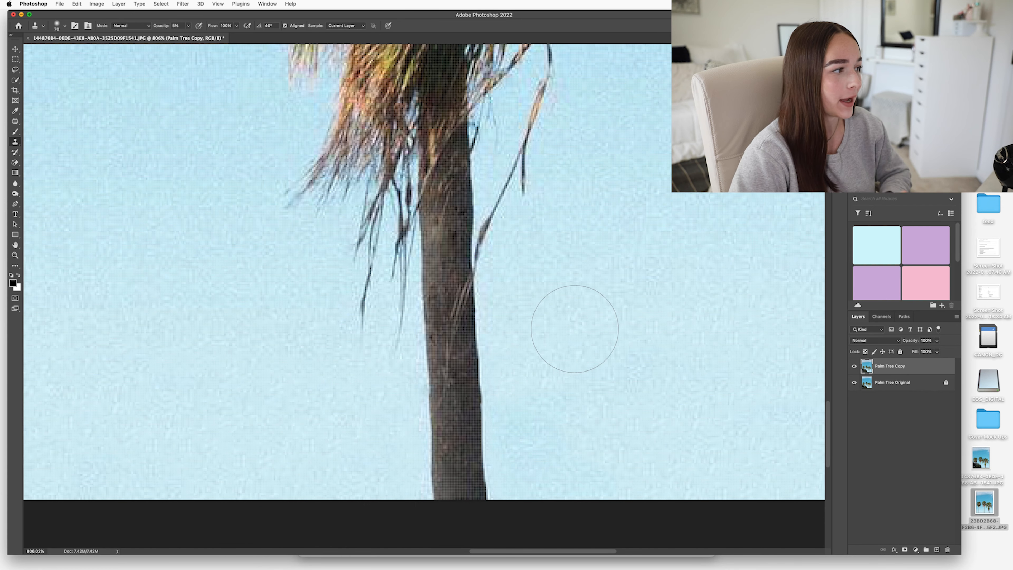
key(bracketleft)
key(bracketleft)
key(bracketleft)
key(bracketleft)
key(bracketleft)
key(bracketleft)
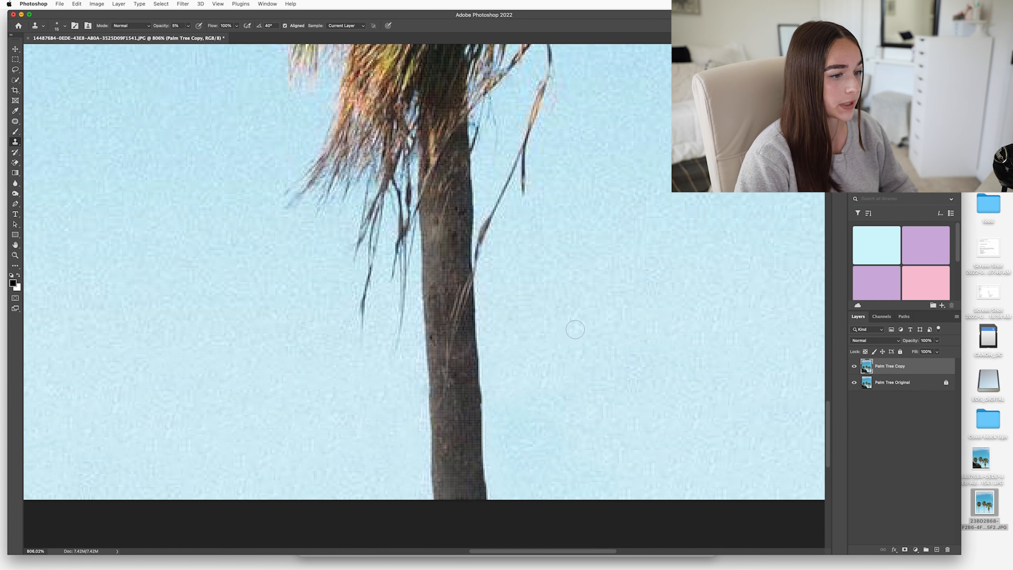
key(bracketright)
key(bracketright)
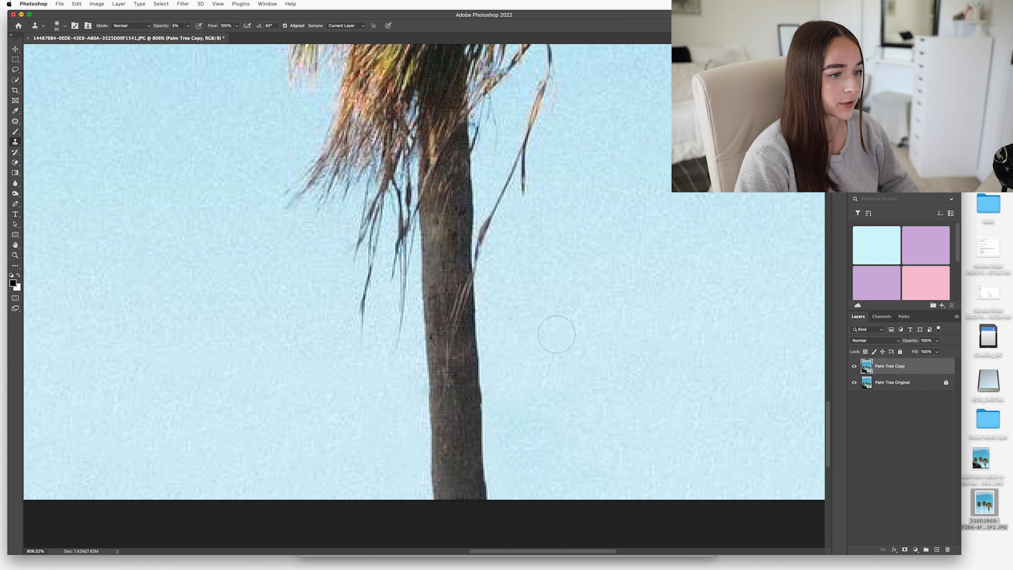
key(bracketleft)
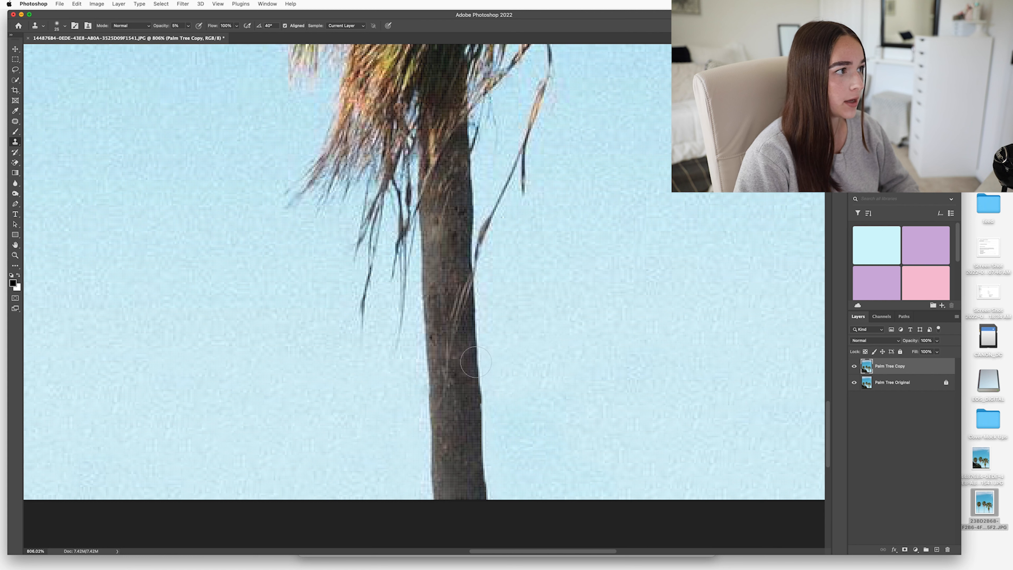
click(475, 362)
drag(475, 362, 475, 401)
Set the Clone Stamp opacity to 80%.
click(190, 27)
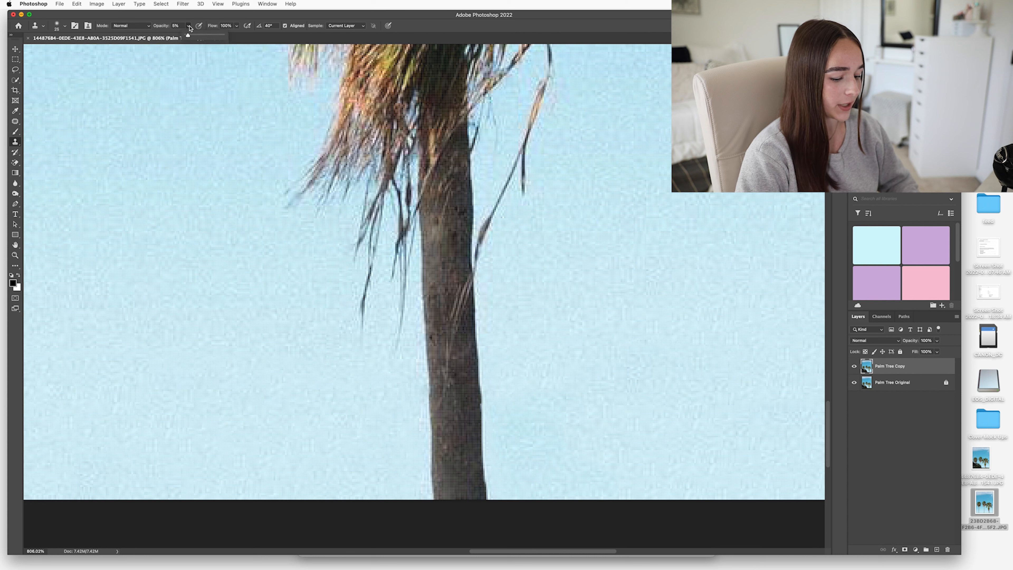
click(176, 25)
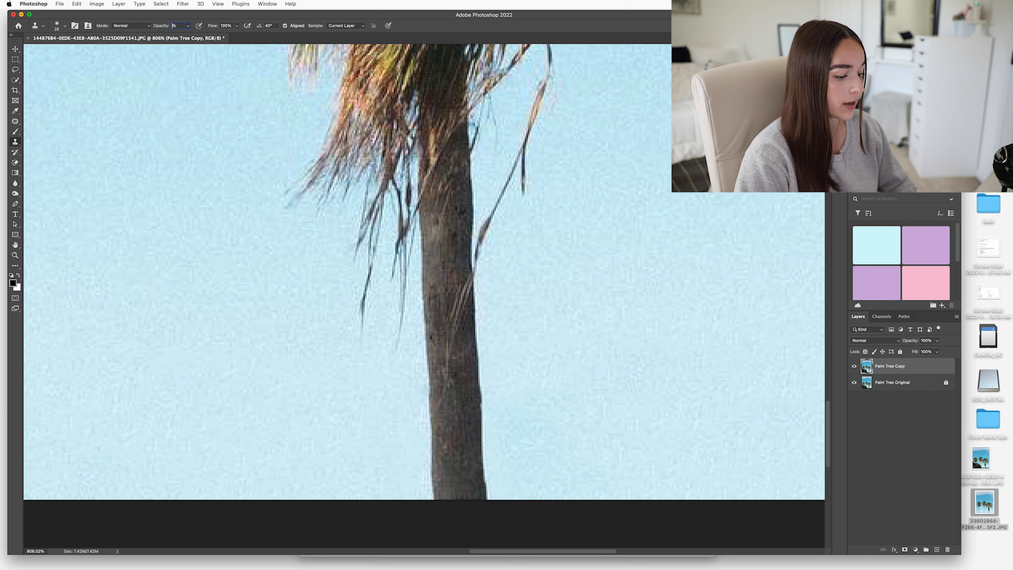
text(80)
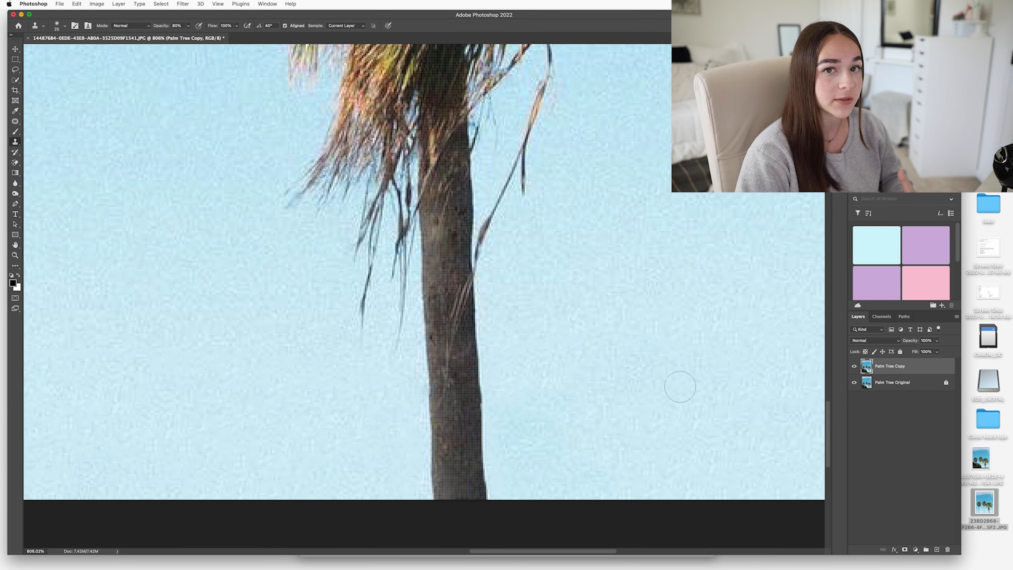
Enlarge the Clone Stamp brush and clone sampled trunk texture along the lower right edge of the rightmost palm's trunk.
key(bracketright)
key(bracketright)
key(bracketright)
alt+click(479, 352)
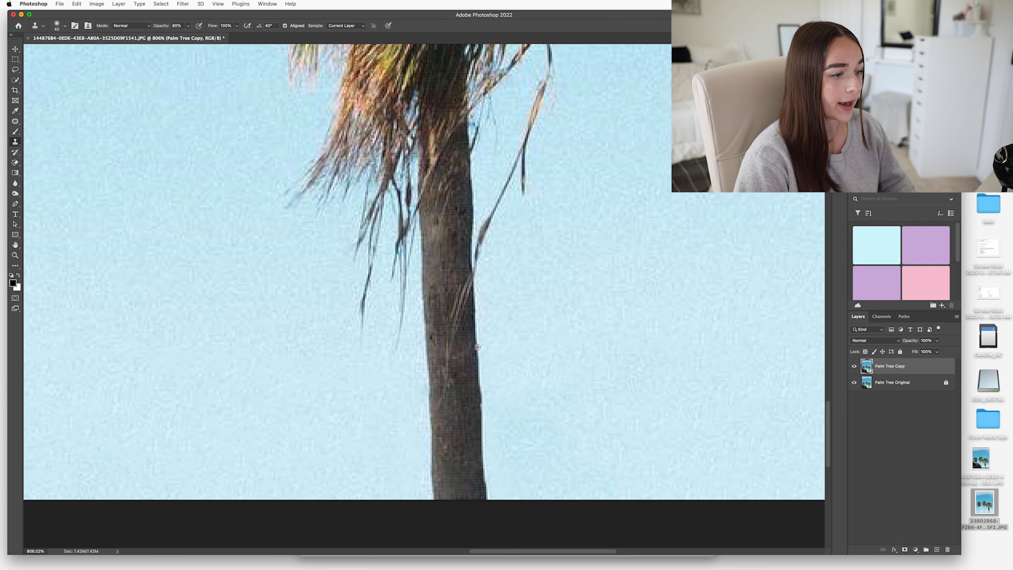
drag(478, 400, 480, 410)
mouse_move(487, 444)
mouse_down()
mouse_move(480, 489)
mouse_move(483, 415)
mouse_up()
drag(467, 356, 461, 377)
Shrink the Clone Stamp brush and retouch the middle section of the rightmost trunk's right edge.
key(super+space)
mouse_move(501, 319)
mouse_down()
mouse_move(459, 423)
mouse_move(509, 304)
mouse_up()
key(bracketleft)
key(bracketleft)
key(bracketleft)
key(bracketleft)
drag(464, 350, 462, 387)
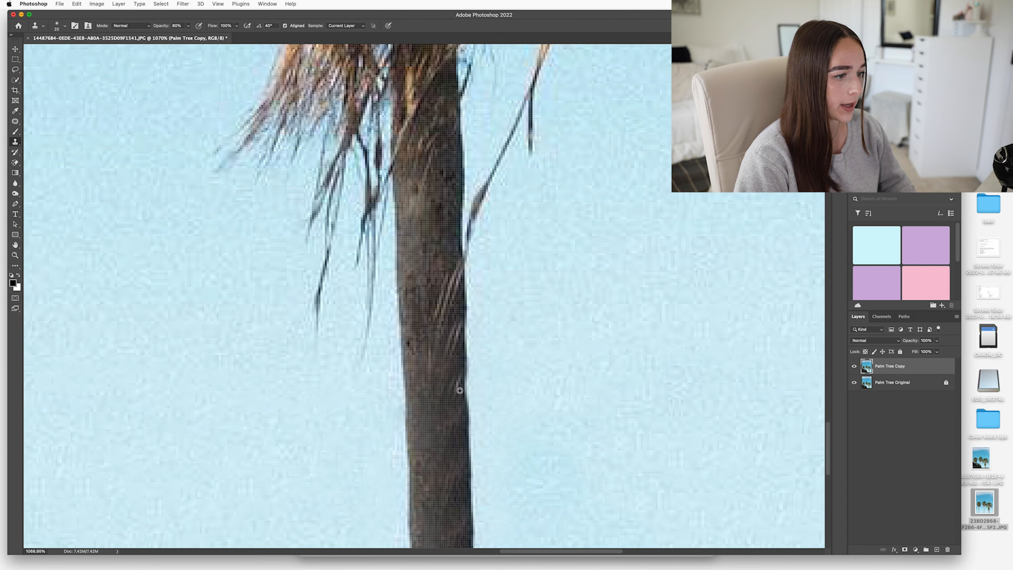
drag(465, 349, 462, 321)
Sample the middle of the rightmost palm's trunk and clone it over the trunk's base.
key(super+space)
mouse_move(524, 320)
mouse_down()
mouse_move(459, 433)
mouse_move(498, 422)
mouse_move(512, 440)
mouse_move(461, 355)
mouse_move(491, 351)
mouse_up()
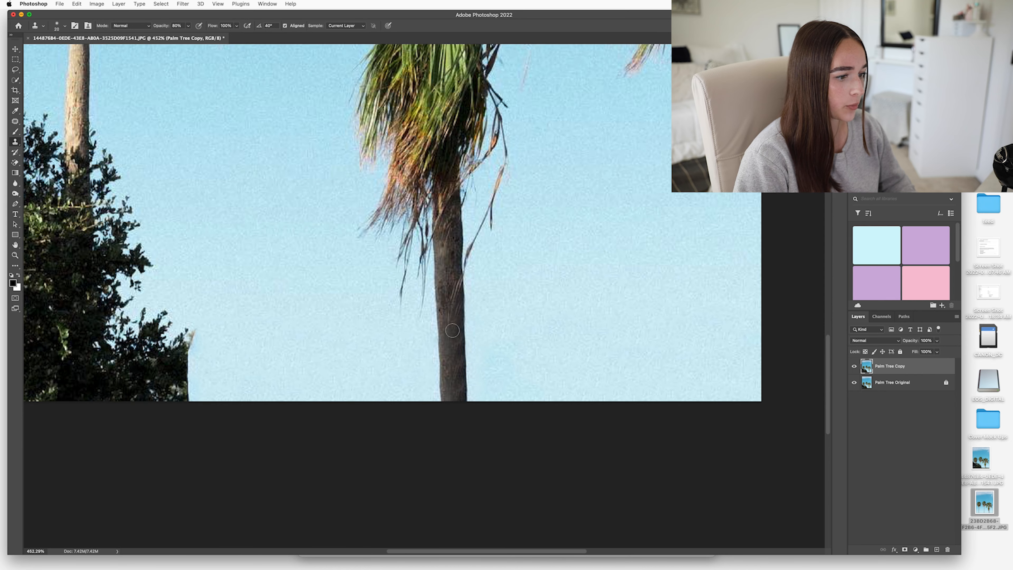
alt+click(455, 328)
drag(455, 395, 457, 392)
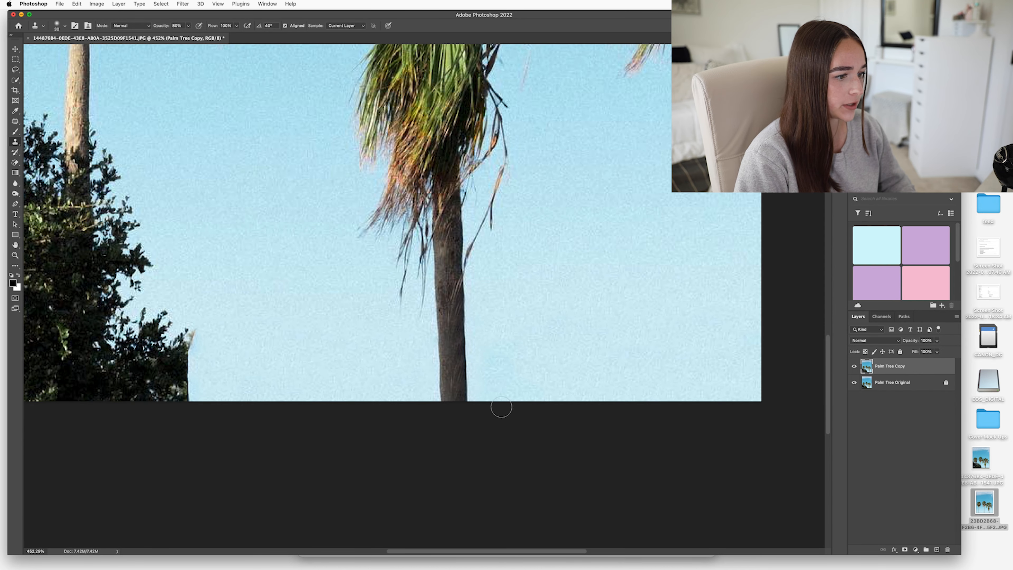
Set the Clone Stamp opacity to 20%.
key(super+space)
drag(444, 356, 467, 356)
click(188, 25)
drag(189, 35, 167, 36)
click(177, 24)
key(super+space)
mouse_move(474, 362)
mouse_down()
mouse_move(432, 360)
mouse_move(460, 356)
mouse_up()
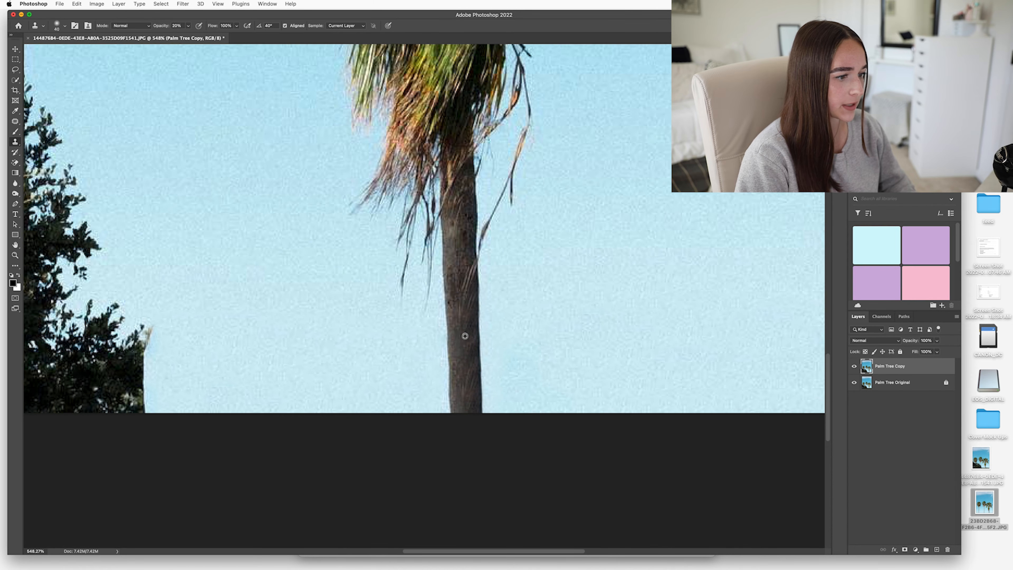
key(super+space)
mouse_move(467, 350)
mouse_down()
mouse_move(427, 362)
mouse_move(518, 343)
mouse_up()
key(super+space)
Sample the rightmost trunk's right edge, blend the lower trunk with it, and enlarge the brush to nearly the trunk's width.
key(bracketright)
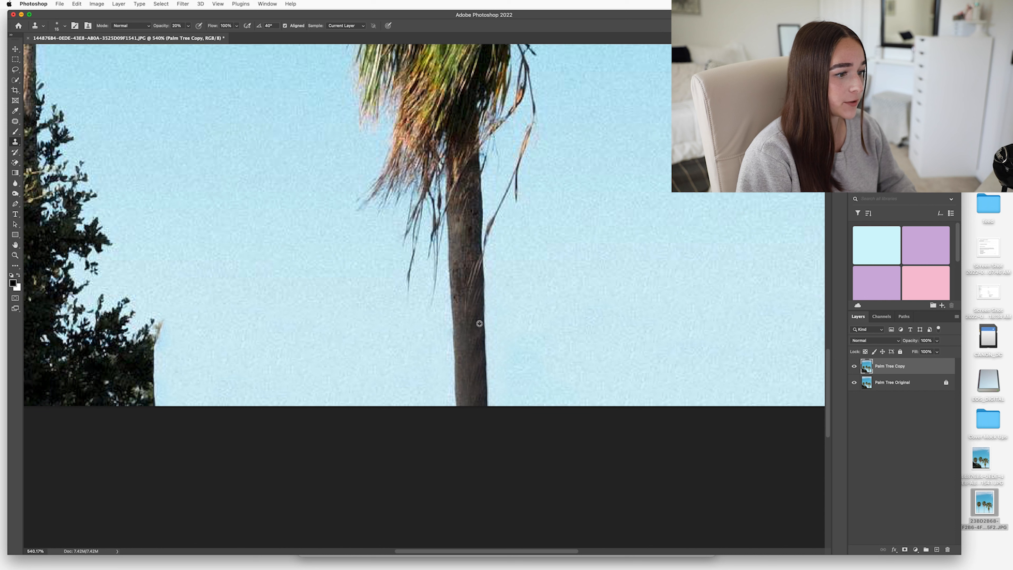
alt+click(483, 326)
drag(477, 363, 485, 340)
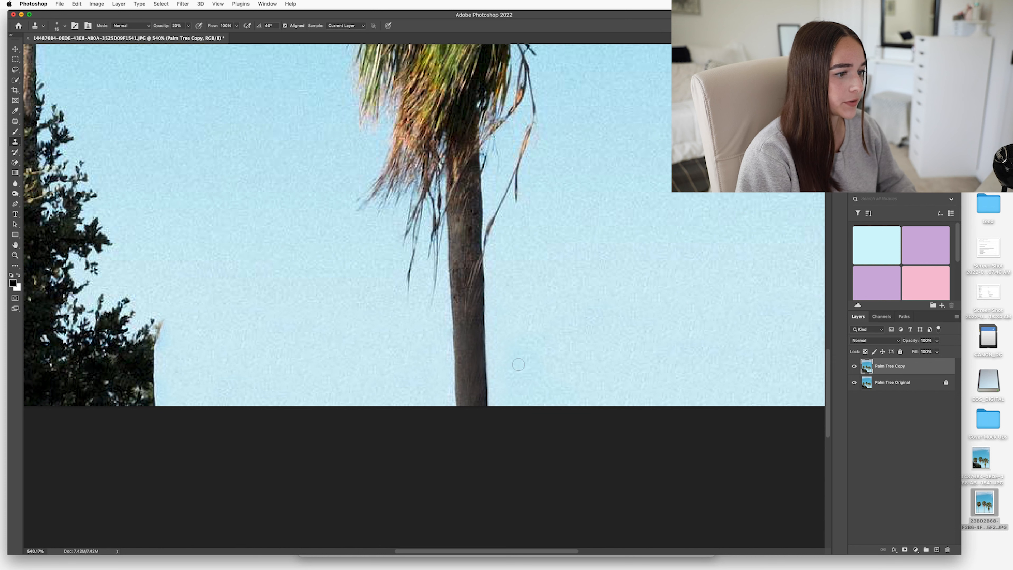
key(bracketright)
key(bracketright)
key(bracketright)
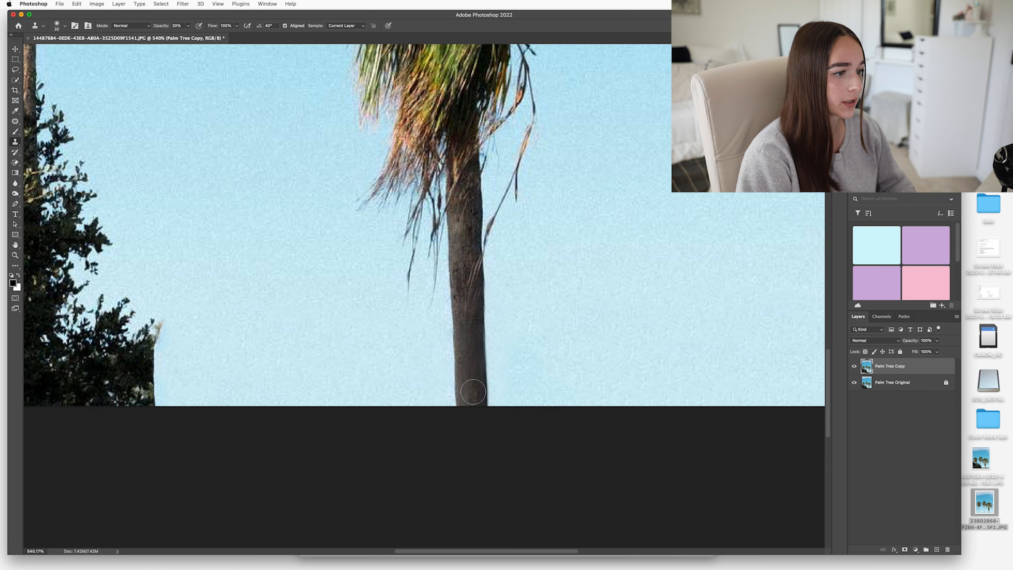
key(super+space)
drag(451, 322, 408, 386)
mouse_move(455, 274)
mouse_down()
mouse_move(438, 303)
mouse_move(477, 315)
mouse_up()
scroll(437, 303, up, 5)
key(super+space)
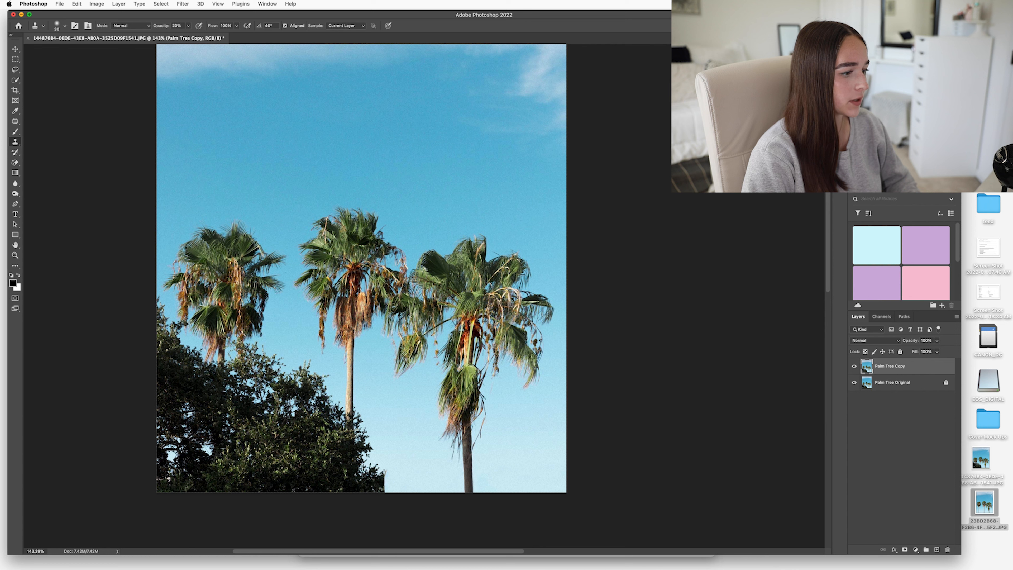
Try to patch the bush below the middle palm with a section of its trunk from above.
right_click(19, 143)
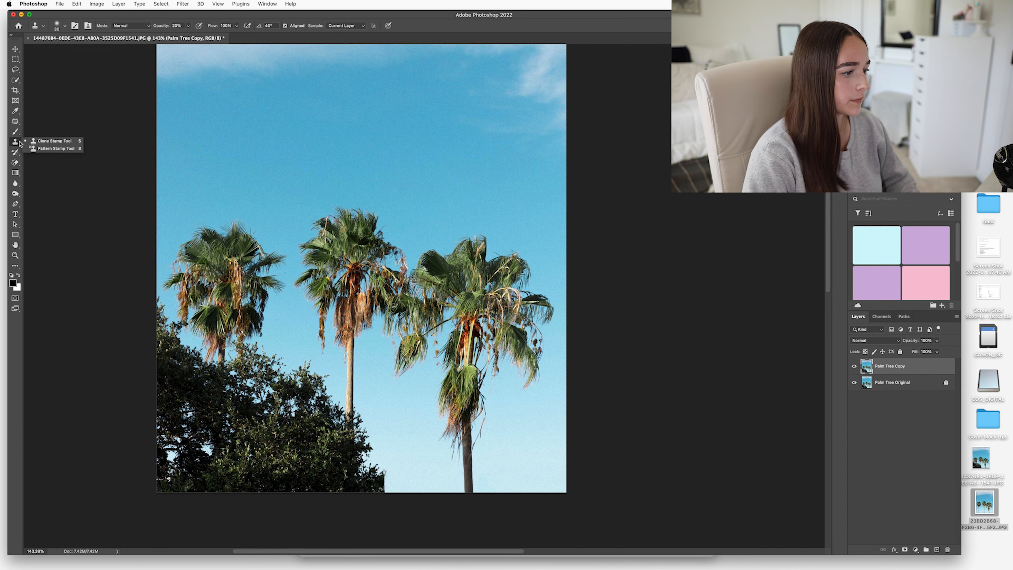
click(14, 122)
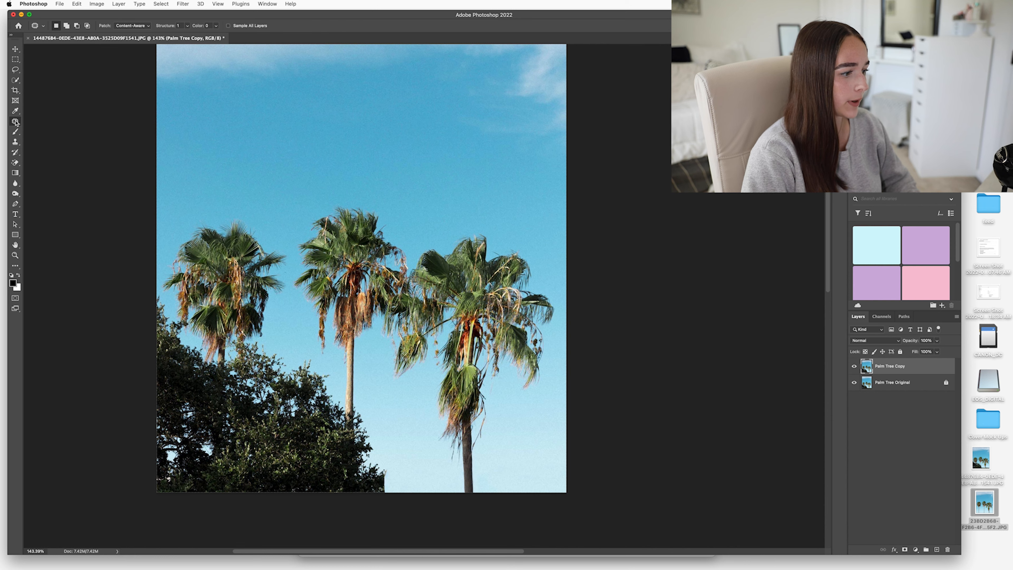
click(16, 142)
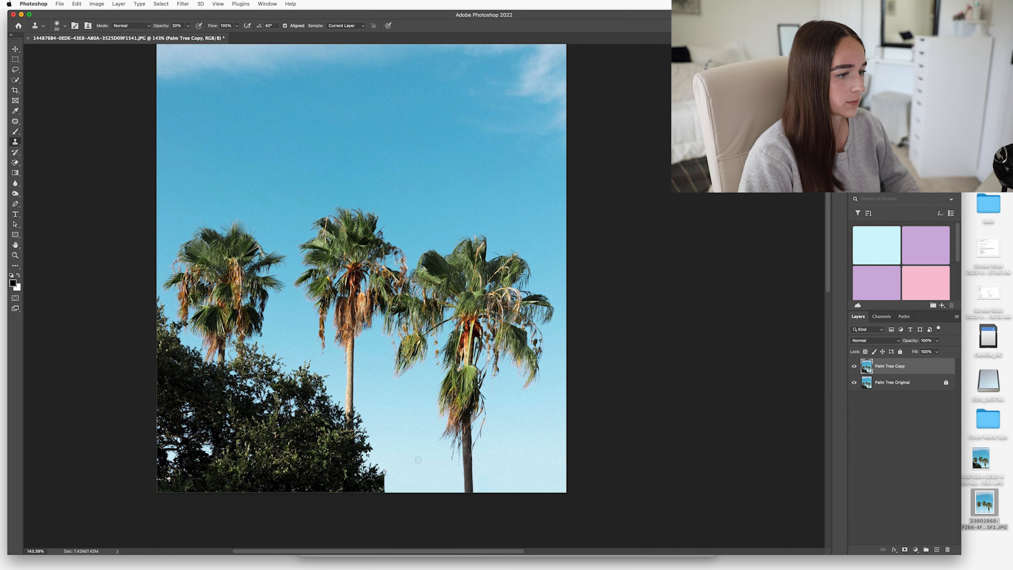
drag(388, 386, 389, 252)
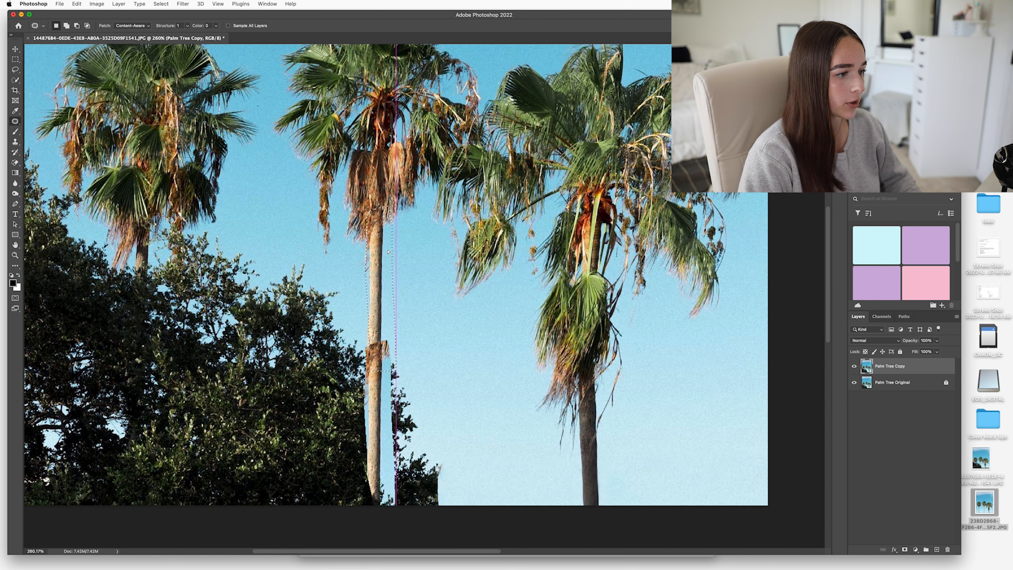
key(super+z)
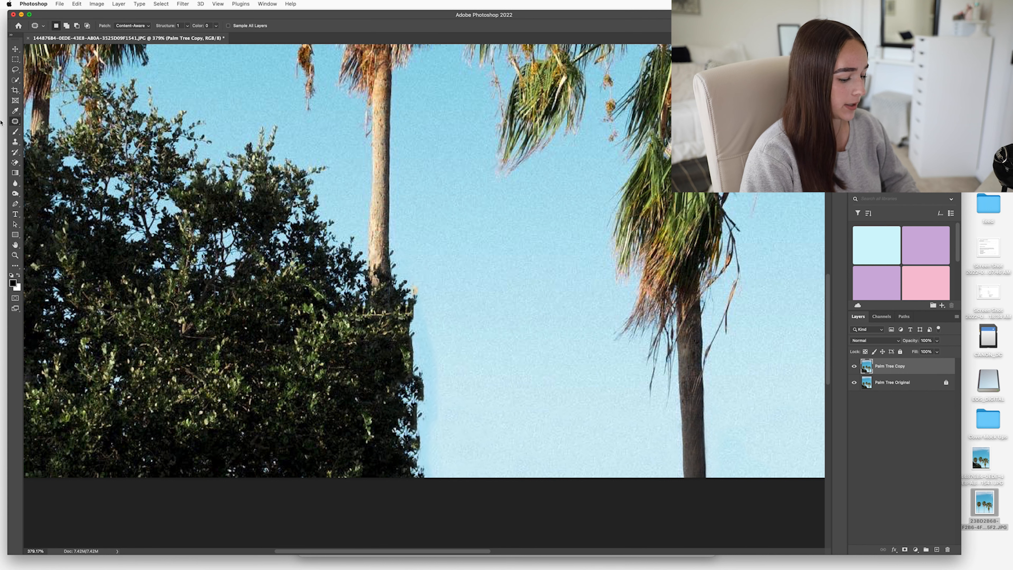
Try to remove the bushes below the middle palm with the Spot Healing Brush.
click(16, 122)
click(16, 121)
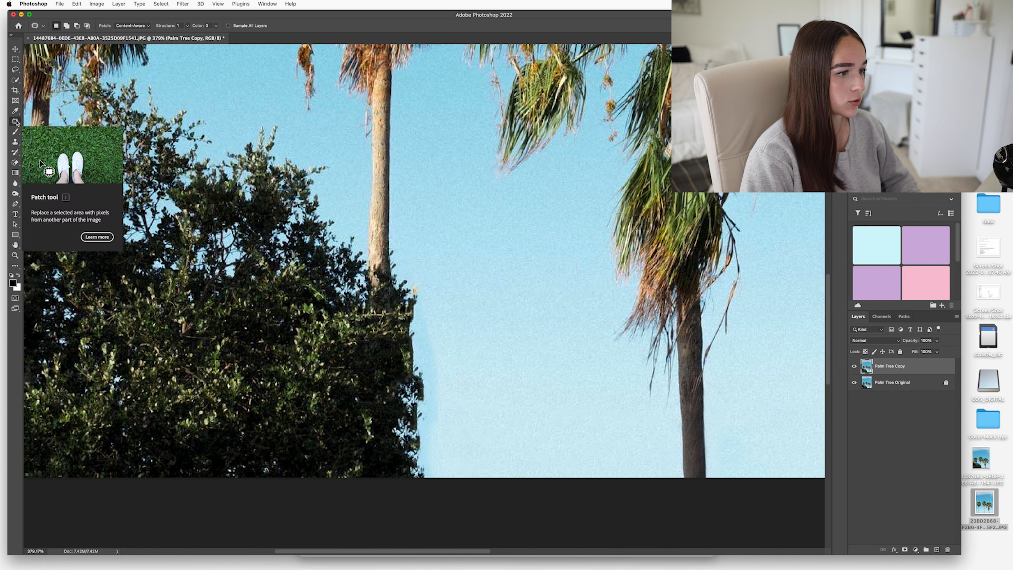
click(16, 121)
click(52, 120)
drag(403, 316, 404, 473)
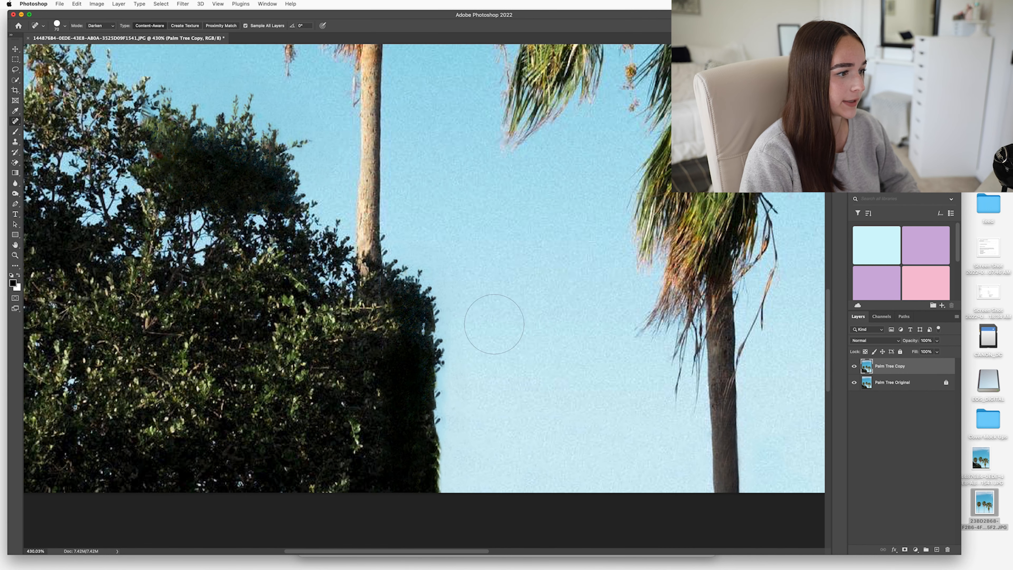
mouse_move(419, 297)
mouse_down()
mouse_move(418, 436)
mouse_move(373, 316)
mouse_move(256, 489)
mouse_up()
scroll(375, 311, down, 2)
mouse_move(373, 269)
mouse_down()
mouse_move(303, 302)
mouse_move(352, 264)
mouse_move(322, 267)
mouse_move(263, 359)
mouse_up()
Enlarge the Clone Stamp brush and clone sampled sky over the bushes beside the middle palm's trunk.
scroll(319, 304, up, 4)
alt+click(359, 215)
scroll(356, 319, down, 10)
key(bracketright)
key(bracketright)
alt+click(341, 317)
drag(315, 301, 314, 325)
mouse_move(382, 325)
mouse_down()
mouse_move(374, 317)
mouse_move(383, 329)
mouse_up()
alt+click(411, 312)
drag(339, 293, 328, 308)
Clone sampled sky over the remaining bushes below the middle palm and toward the left palm.
alt+click(449, 343)
click(392, 347)
click(380, 321)
click(388, 336)
drag(388, 337, 372, 322)
drag(411, 327, 452, 321)
click(385, 305)
drag(226, 304, 407, 337)
click(413, 337)
key(bracketright)
key(bracketright)
mouse_move(514, 339)
mouse_down()
mouse_move(463, 339)
mouse_move(542, 363)
mouse_up()
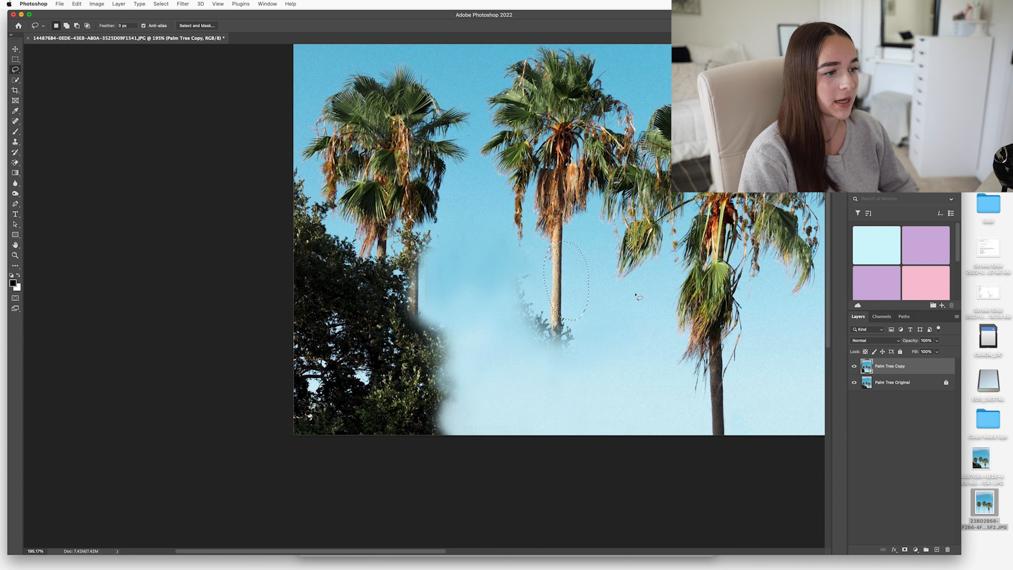
Lasso the visible part of the middle palm's trunk and stretch it vertically past the photo's lower edge.
mouse_move(568, 283)
mouse_down()
mouse_move(625, 290)
mouse_move(589, 275)
mouse_move(555, 294)
mouse_up()
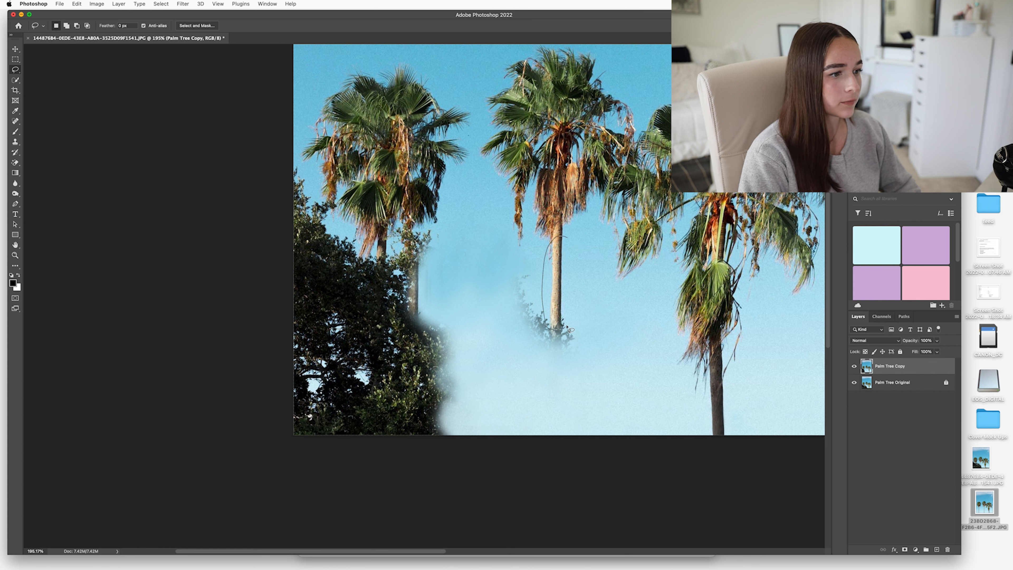
drag(573, 260, 569, 239)
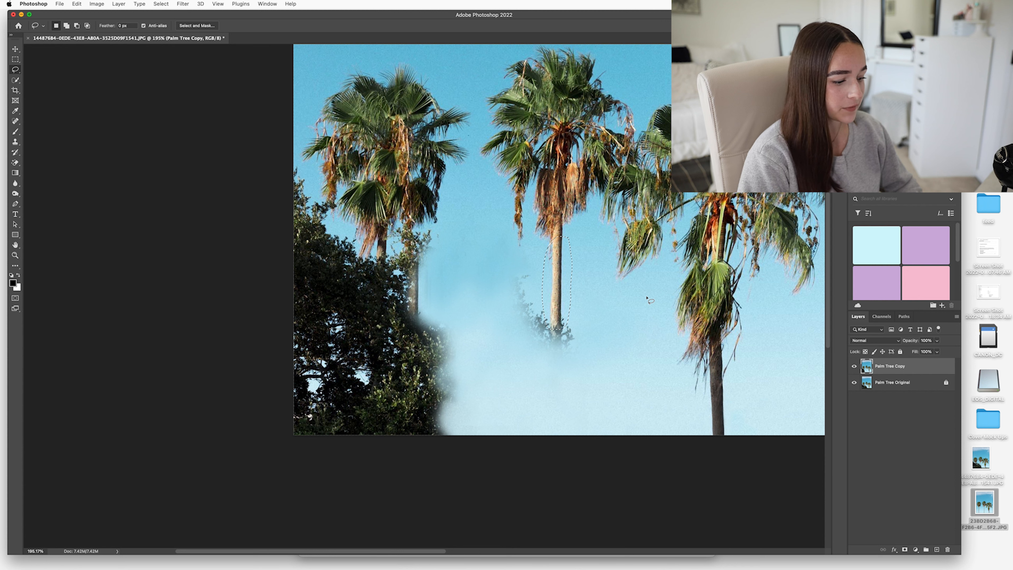
key(super+t)
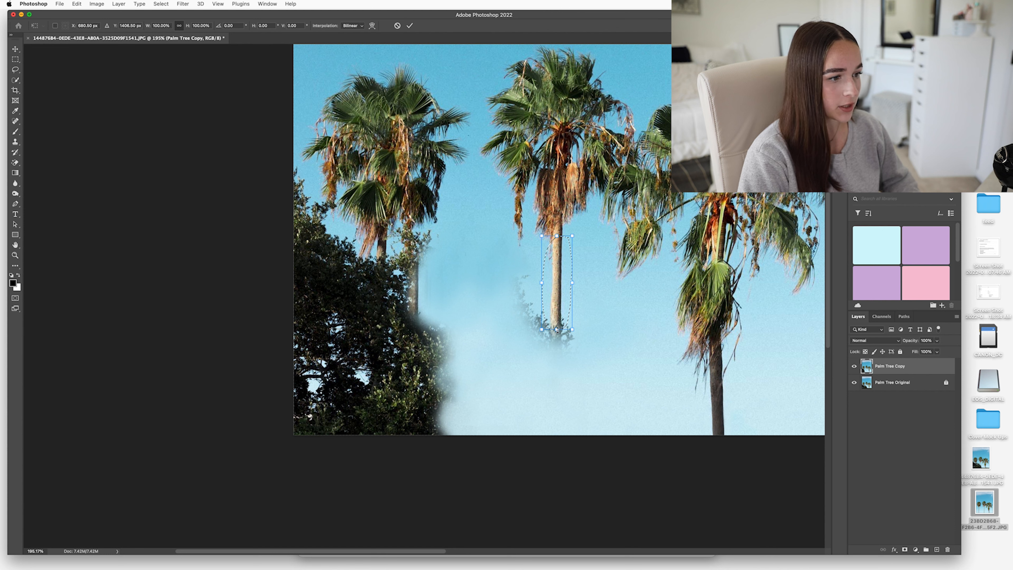
drag(557, 351, 557, 330)
key(super+z)
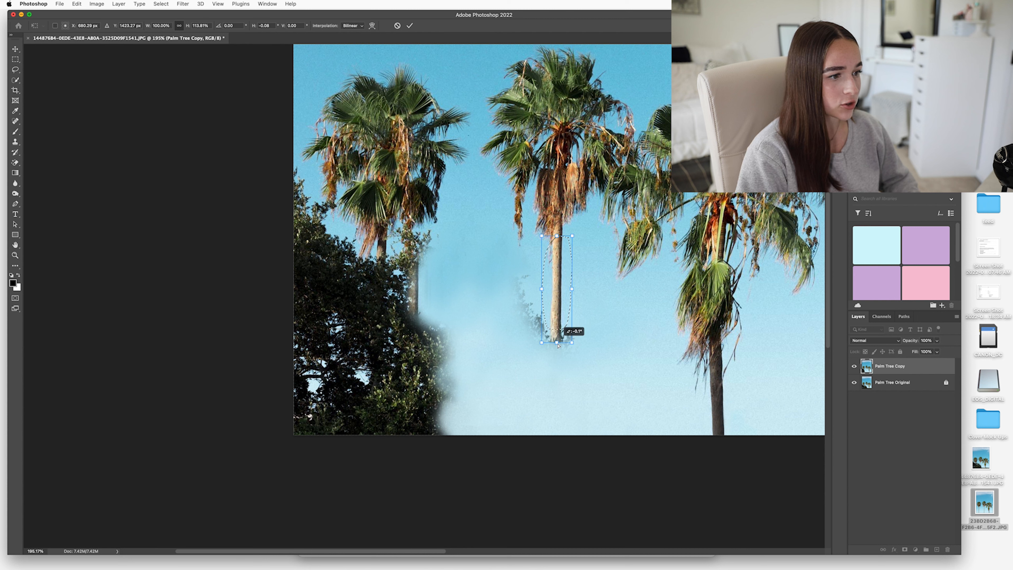
drag(559, 384, 559, 471)
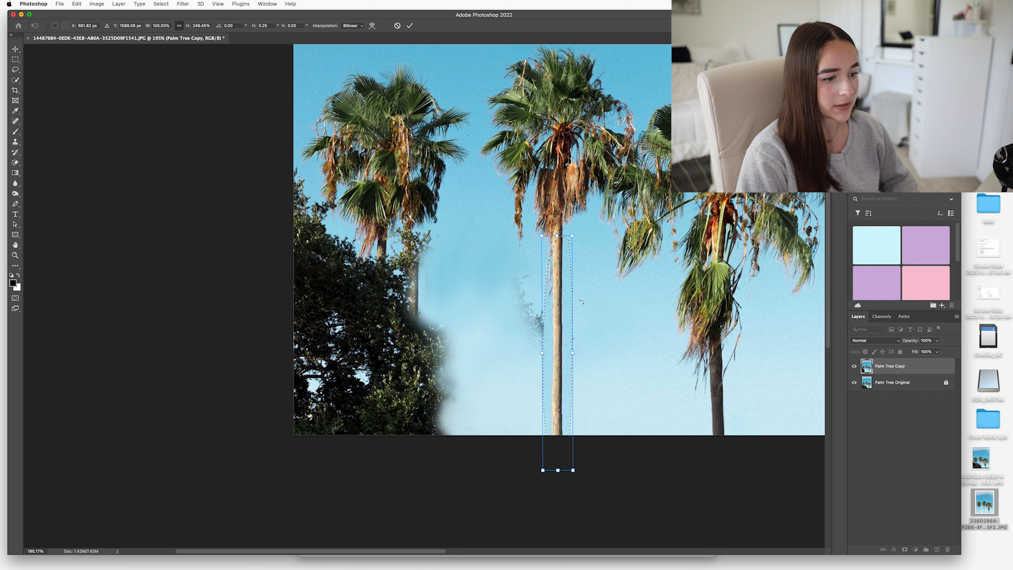
key(Return)
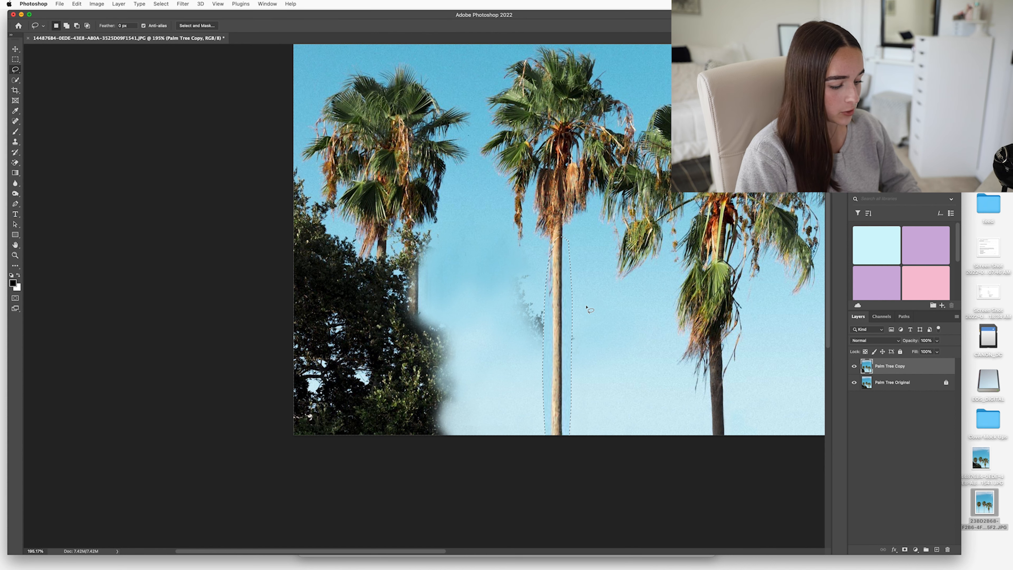
Deselect to inspect the stretched trunk, and undo the stretch.
key(super+d)
key(z)
mouse_move(587, 310)
mouse_down()
mouse_move(511, 328)
mouse_move(553, 332)
mouse_up()
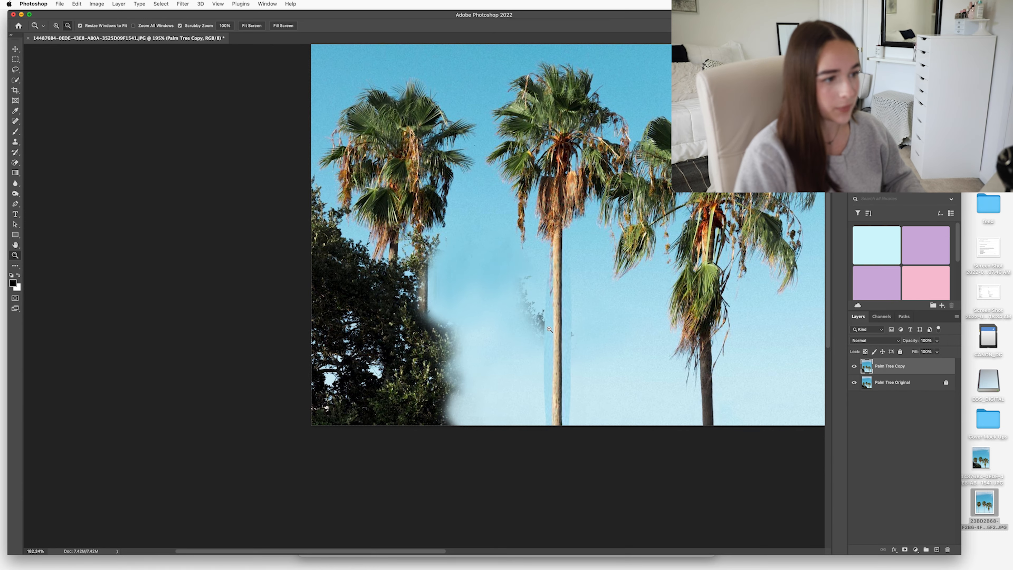
key(l)
key(super+z)
key(super+z)
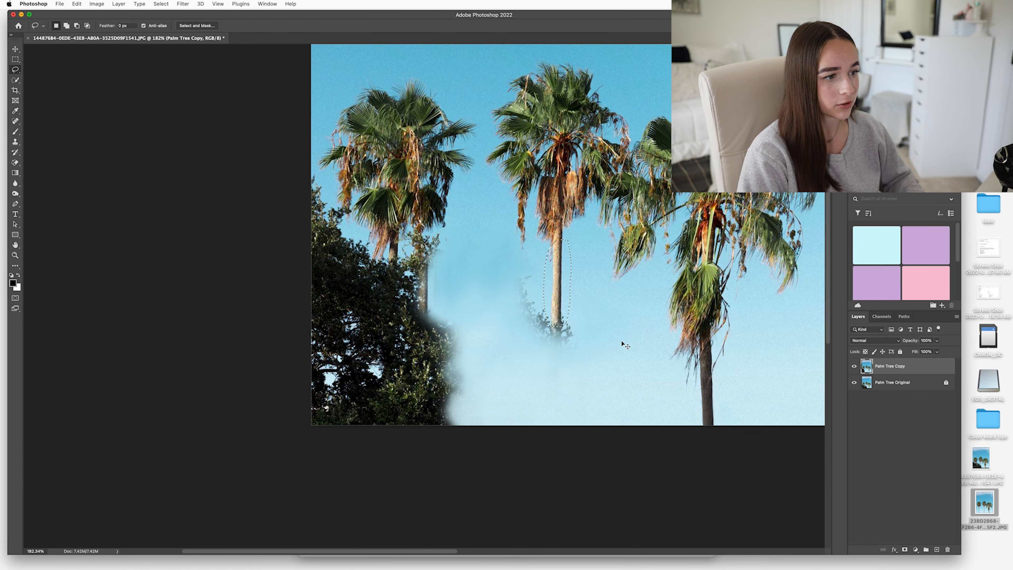
Lasso the bare section of the middle palm's trunk, copy it to a new layer and move the copy beside the trunk.
key(z)
drag(558, 277, 587, 280)
key(l)
mouse_move(566, 188)
mouse_down()
mouse_move(538, 256)
mouse_move(539, 313)
mouse_move(550, 378)
mouse_move(576, 382)
mouse_move(592, 306)
mouse_move(572, 185)
mouse_up()
key(super+j)
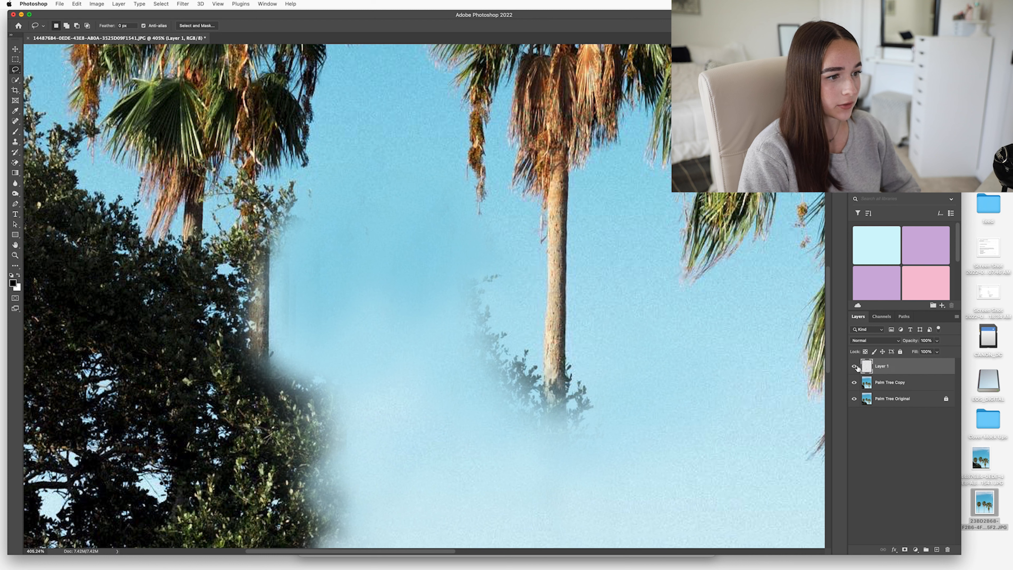
key(super+t)
drag(557, 239, 639, 281)
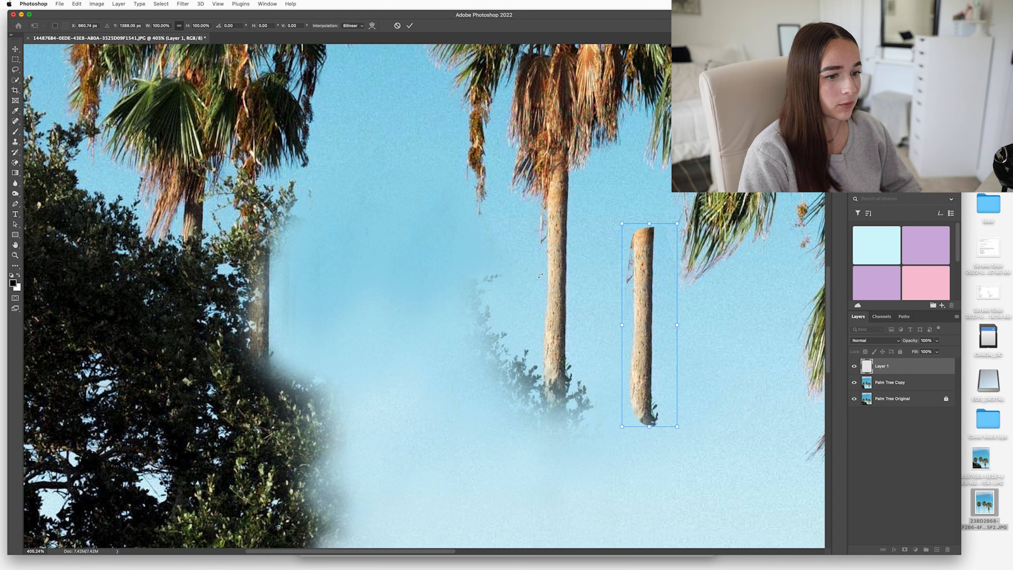
key(Return)
Rename the copied trunk layer "Tree Trunk" and move the piece over the middle palm's trunk end to extend it downward.
double_click(885, 366)
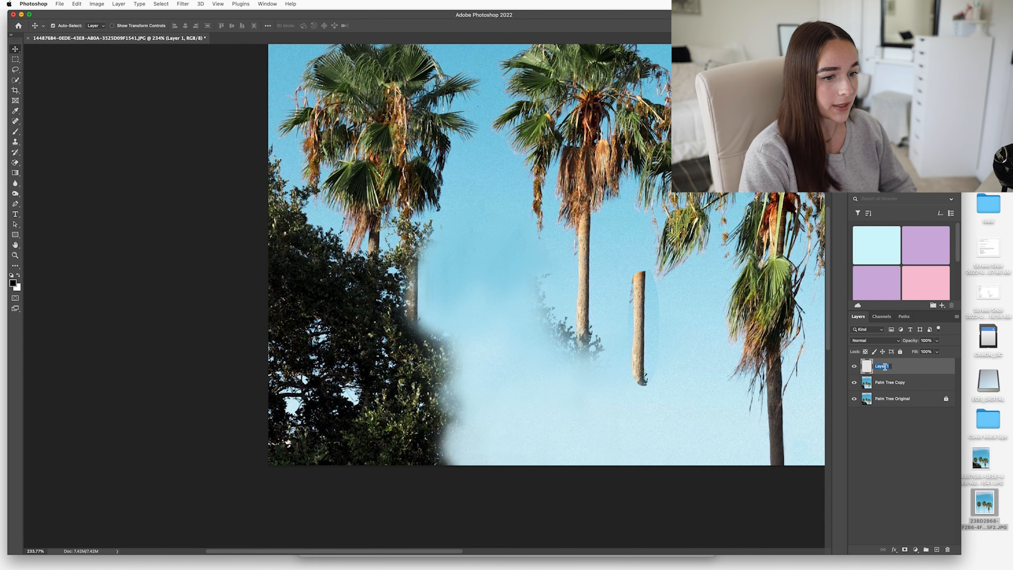
text(Tree Trunk)
key(Return)
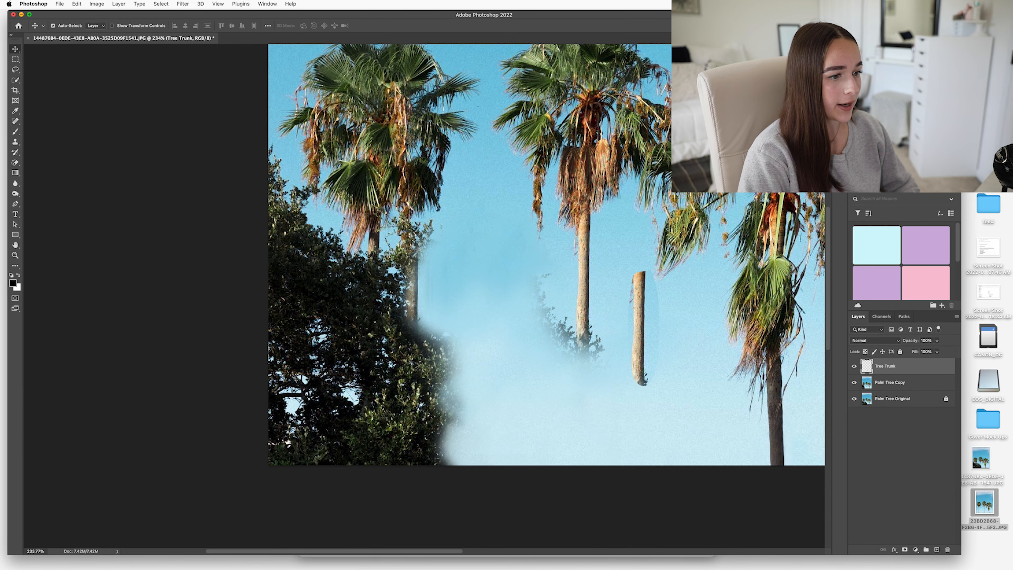
key(super+t)
drag(648, 310, 587, 341)
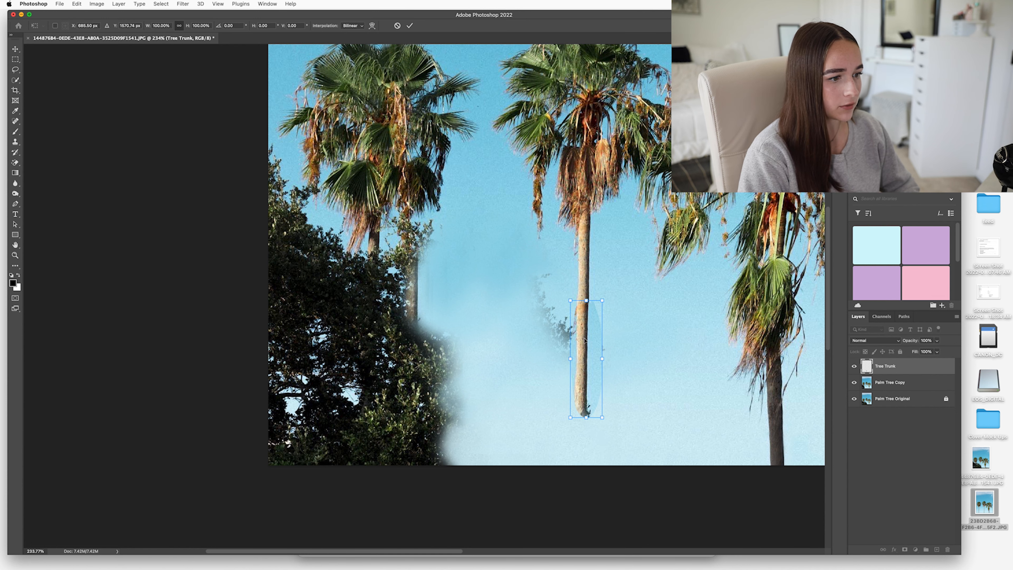
Duplicate the Tree Trunk layer as "Tree Trunk 2".
right_click(892, 368)
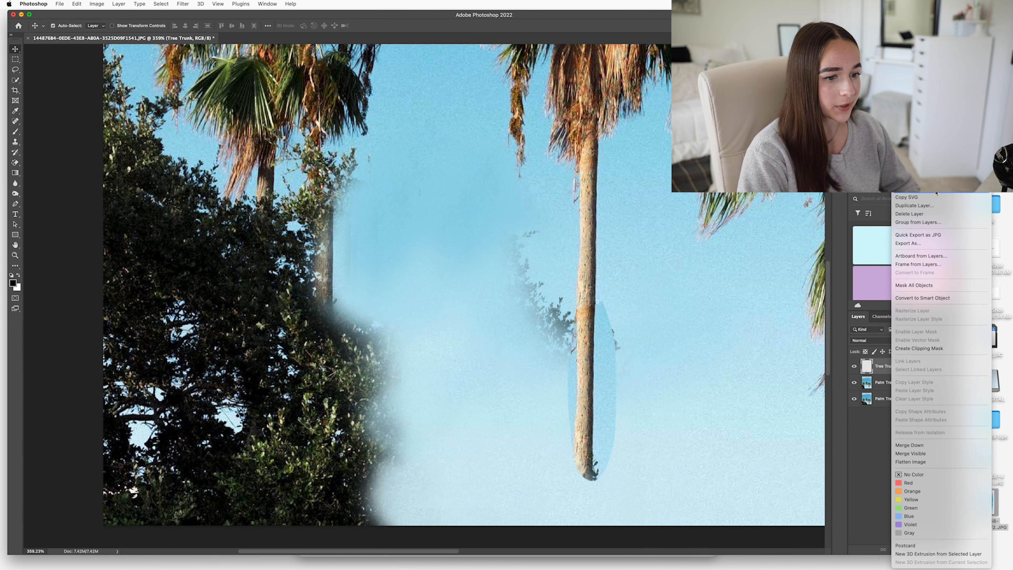
click(920, 206)
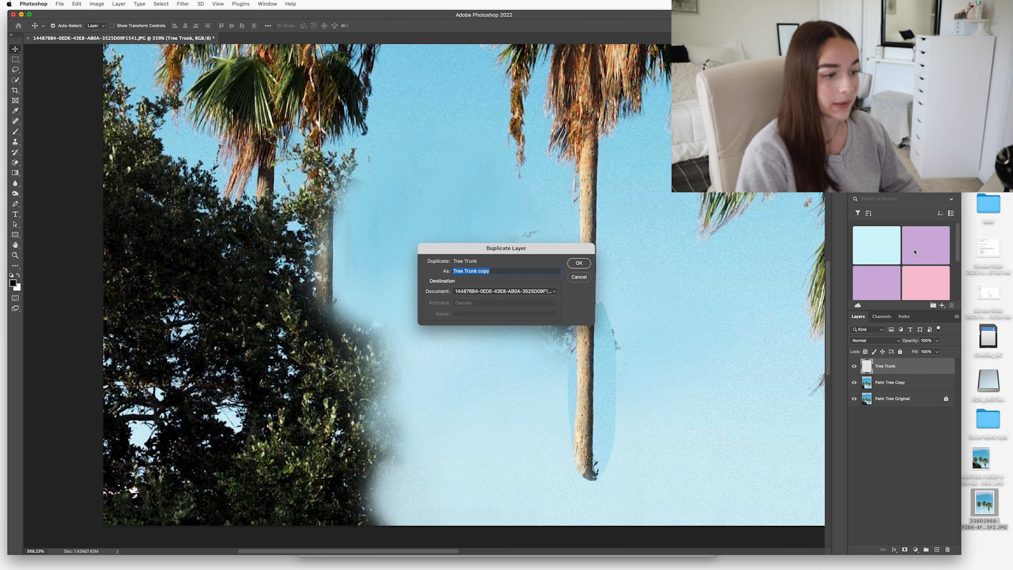
click(525, 269)
key(BackSpace)
key(BackSpace)
key(BackSpace)
key(BackSpace)
key(BackSpace)
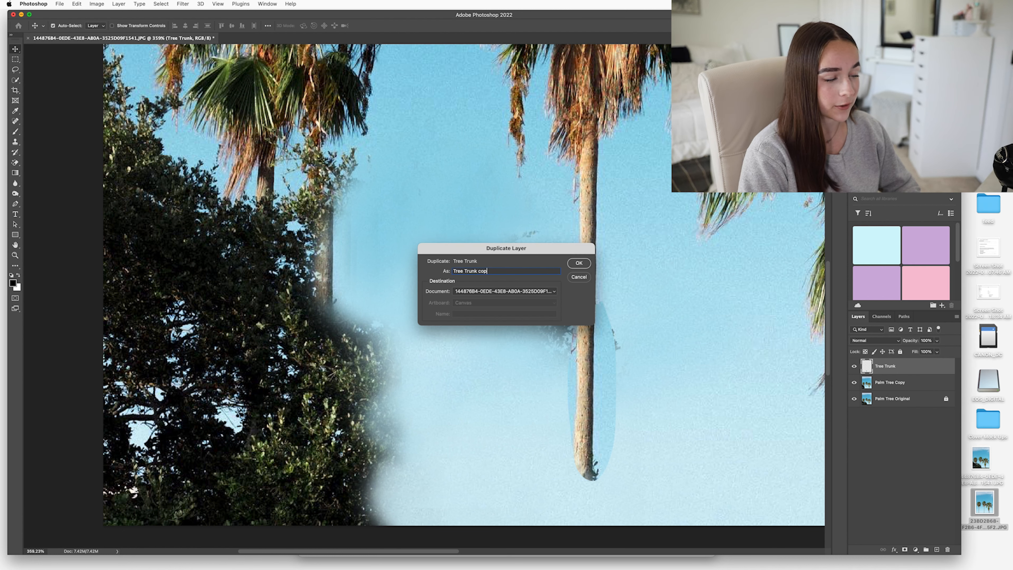
text(2)
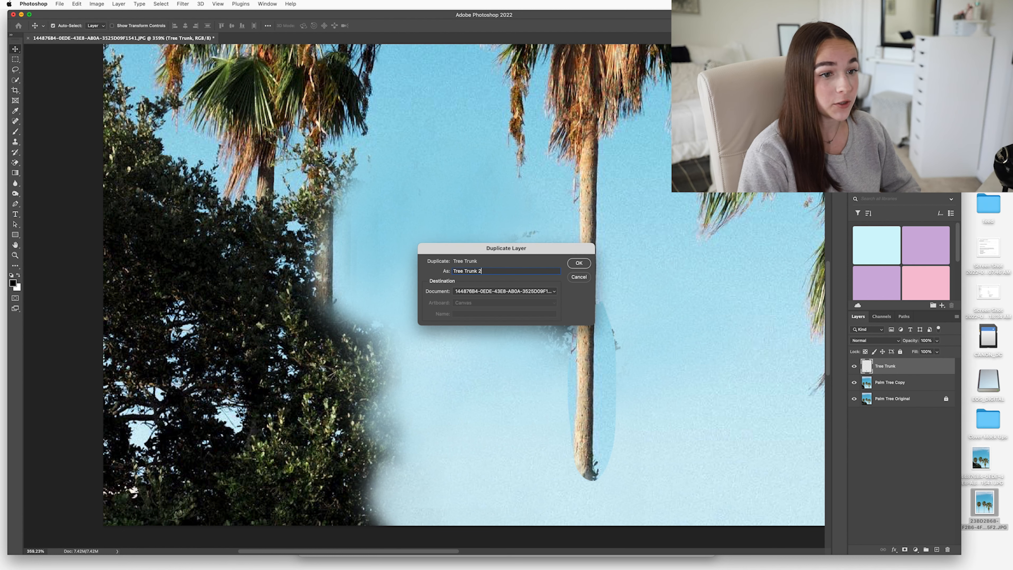
key(Return)
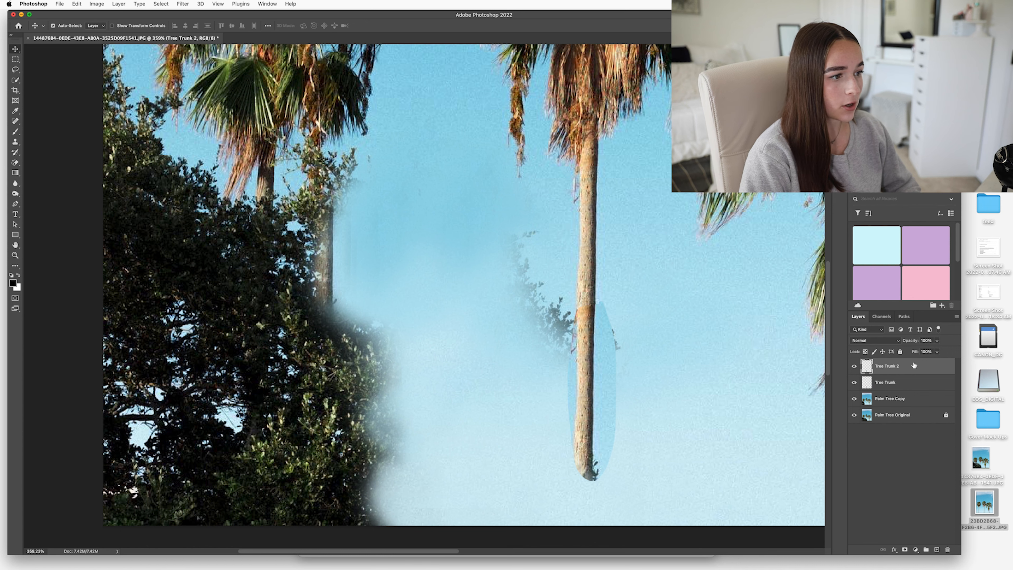
Move the Tree Trunk 2 piece straight down so the middle palm's trunk reaches the bottom edge of the image.
key(super+t)
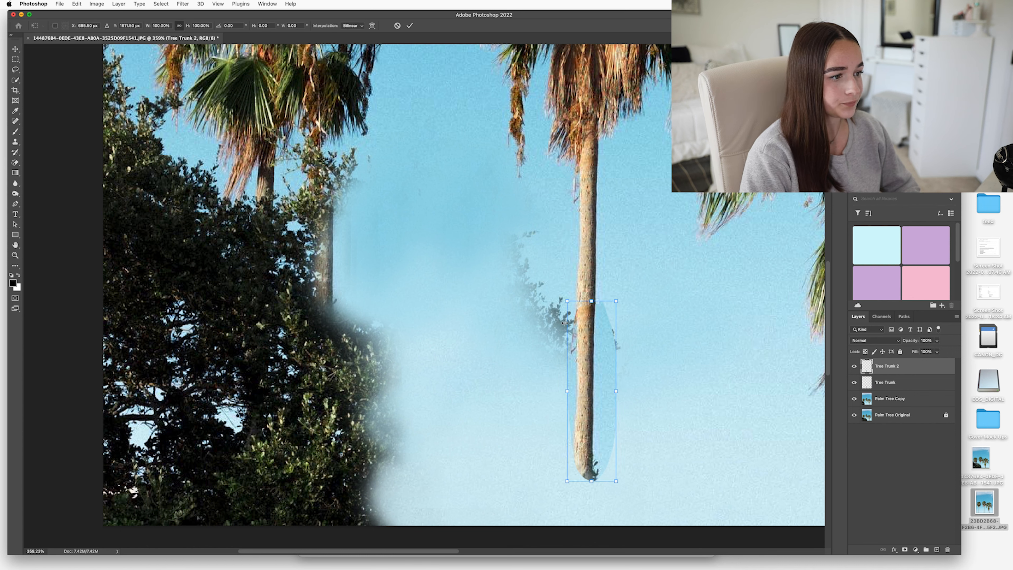
drag(585, 340, 583, 475)
key(Return)
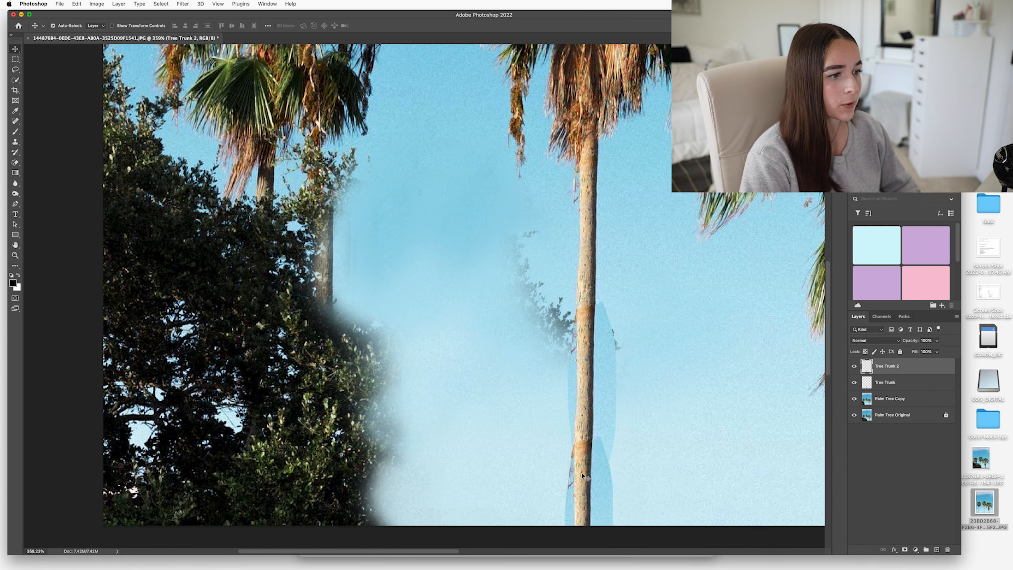
key(super+t)
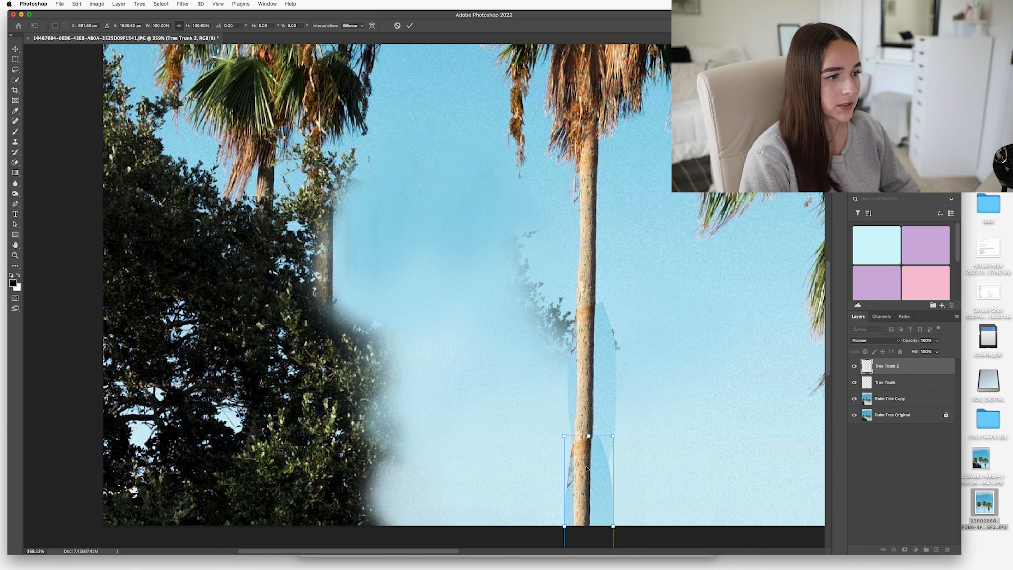
key(Return)
key(z)
mouse_move(597, 375)
mouse_down()
mouse_move(534, 419)
mouse_move(594, 422)
mouse_up()
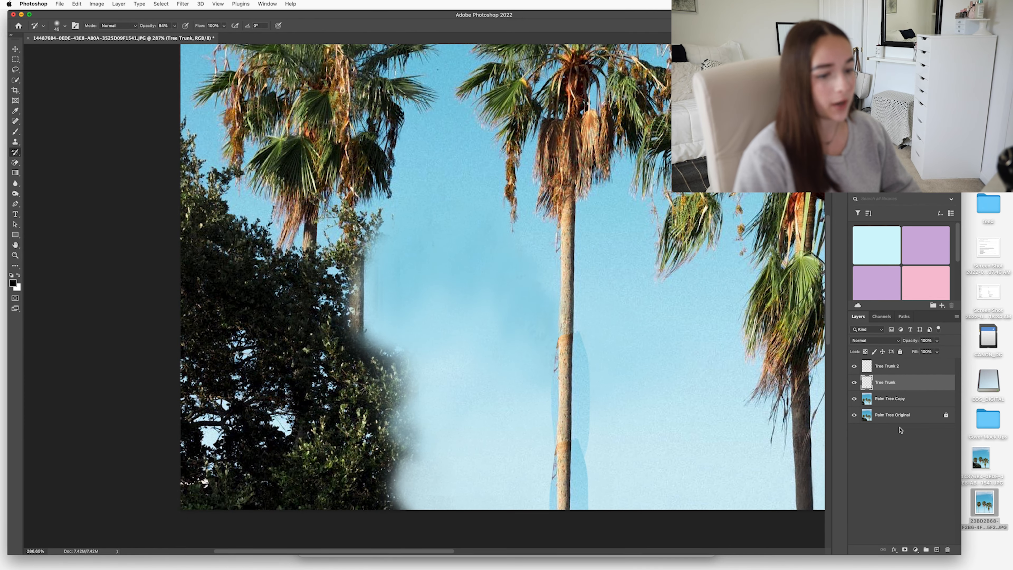
Add a layer mask to the Tree Trunk layer and set up a smaller black Brush at 100% opacity.
click(906, 550)
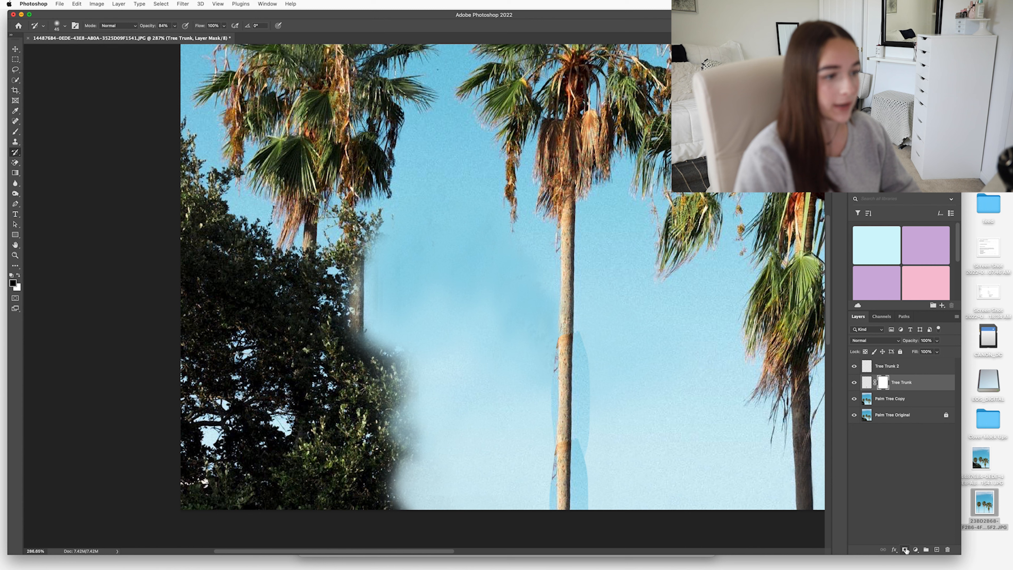
click(923, 384)
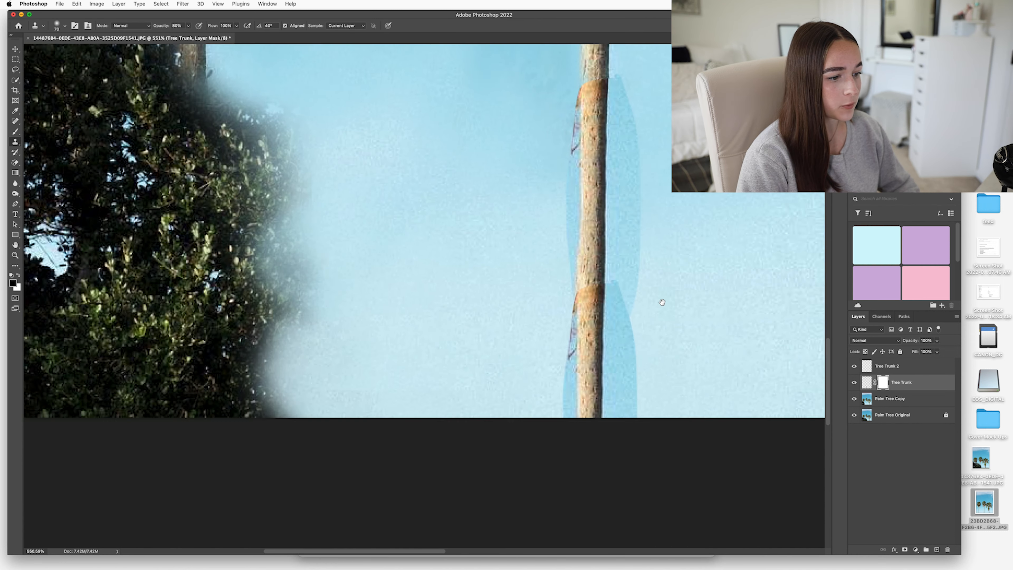
drag(714, 223, 640, 381)
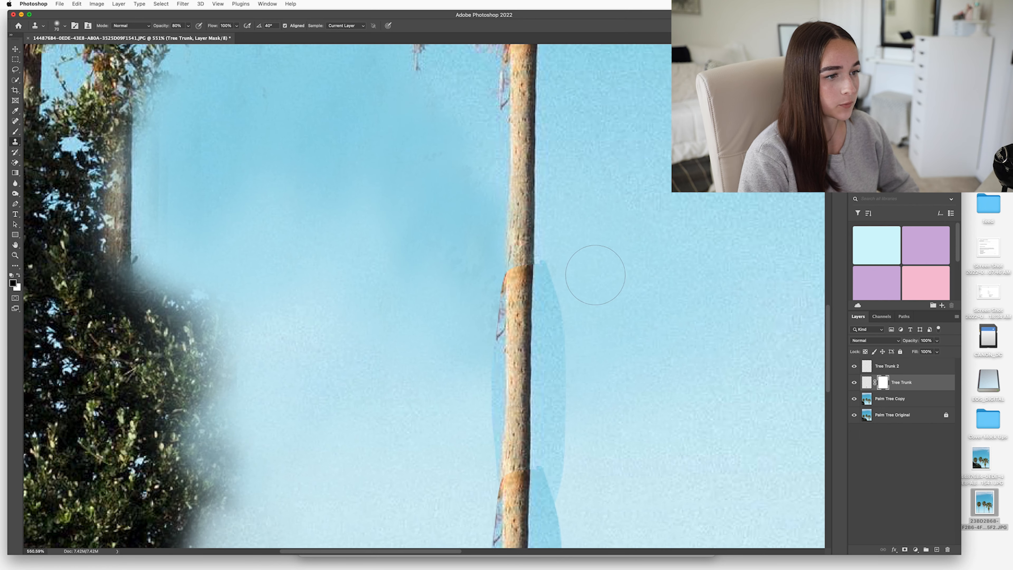
key(b)
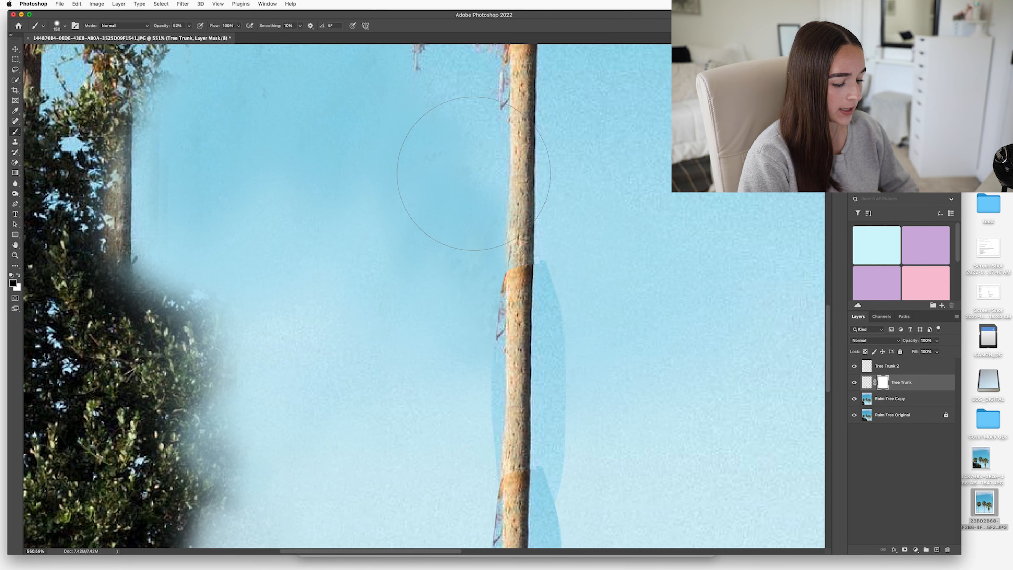
key(bracketleft)
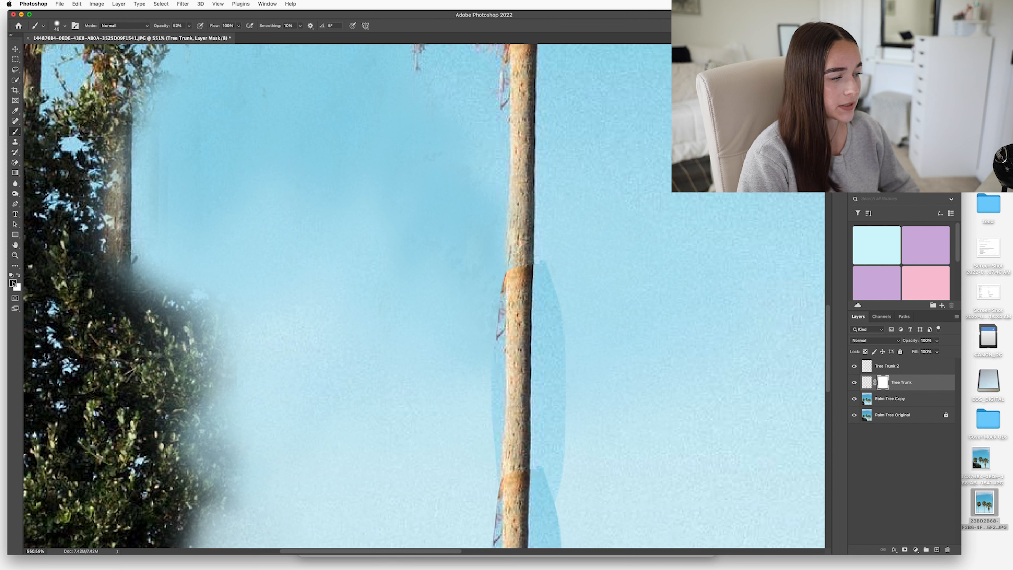
click(189, 26)
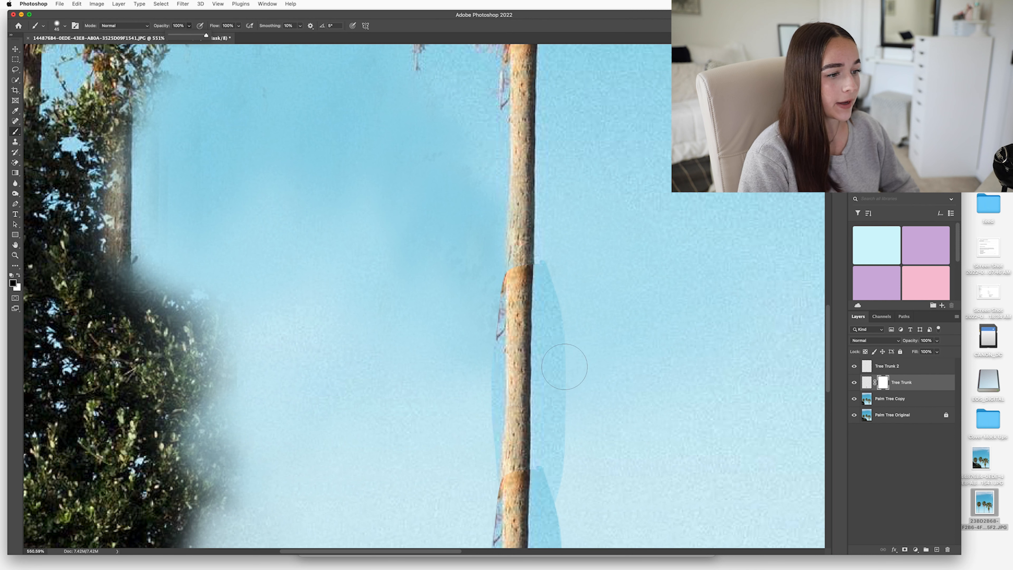
Hide the copied trunk piece by painting its mask black, and restore it by painting with white.
mouse_move(574, 284)
mouse_down()
mouse_move(562, 428)
mouse_move(521, 343)
mouse_move(498, 467)
mouse_move(541, 318)
mouse_up()
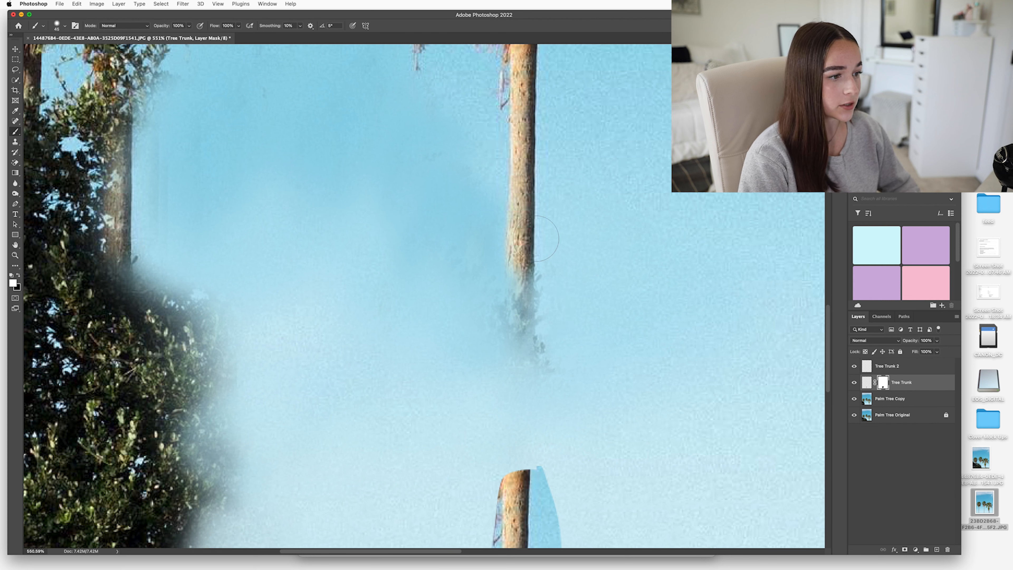
drag(497, 276, 499, 379)
mouse_move(518, 461)
mouse_down()
mouse_move(531, 392)
mouse_move(547, 431)
mouse_move(555, 377)
mouse_up()
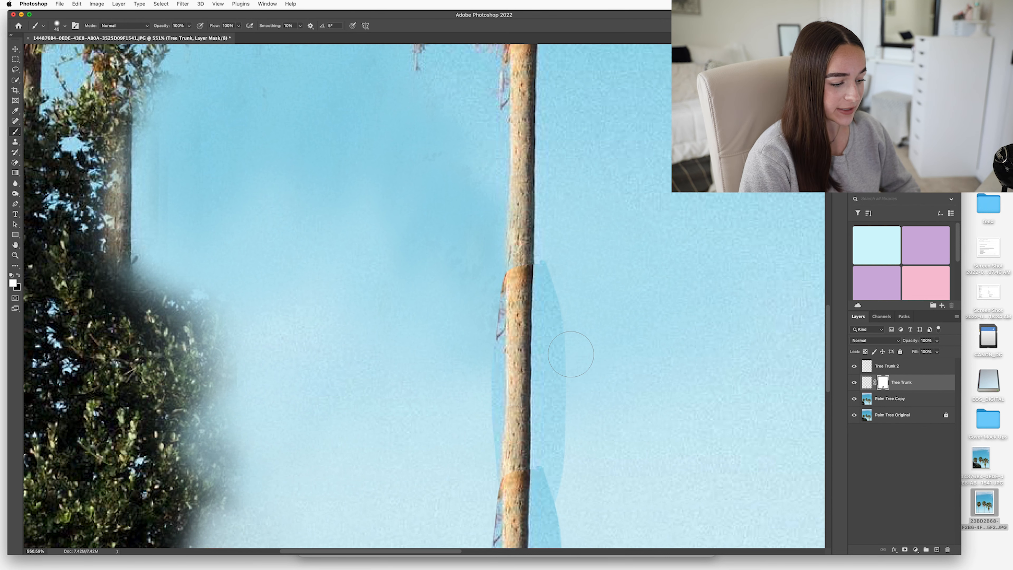
mouse_move(565, 384)
mouse_down()
mouse_move(586, 382)
mouse_move(570, 322)
mouse_up()
Set the brush opacity to 60% and mask out the darker sky patch right of the copied trunk piece.
click(189, 26)
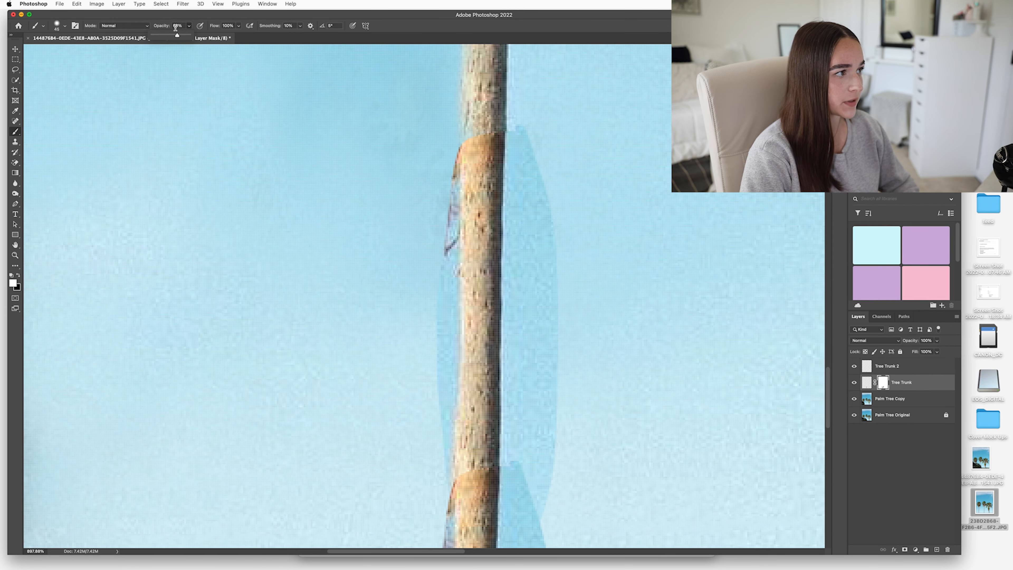
click(176, 26)
text(60)
key(Return)
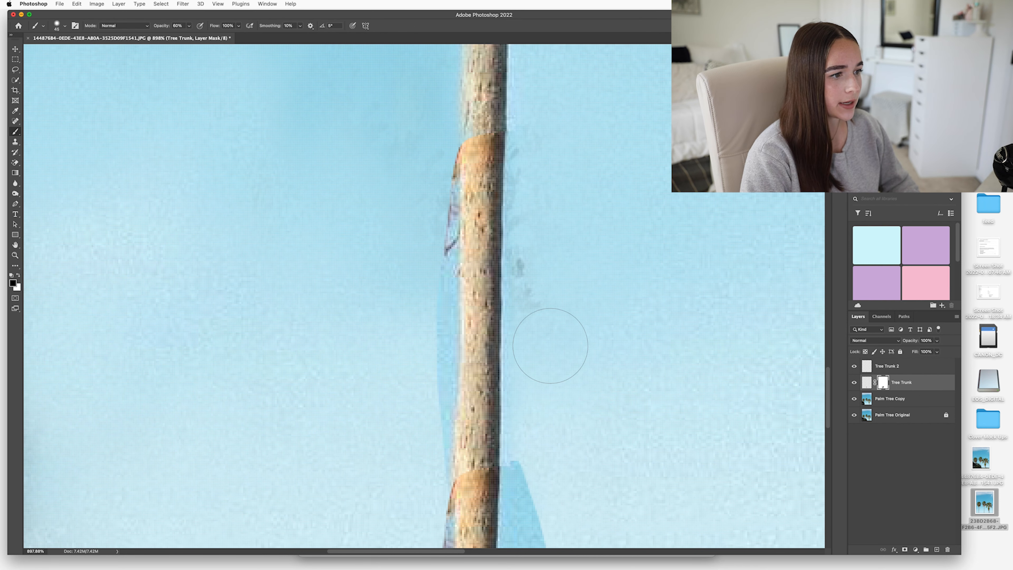
Clone clean sky over the leaf remnants right of the middle trunk on the Palm Tree Copy layer, using a smaller Clone Stamp.
click(899, 399)
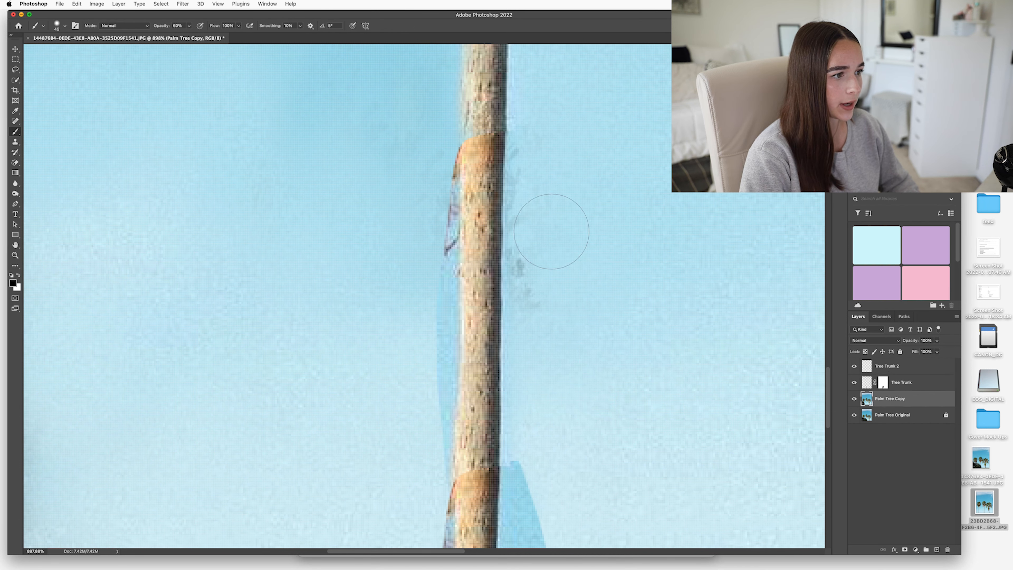
key(s)
key(bracketleft)
key(bracketleft)
key(bracketleft)
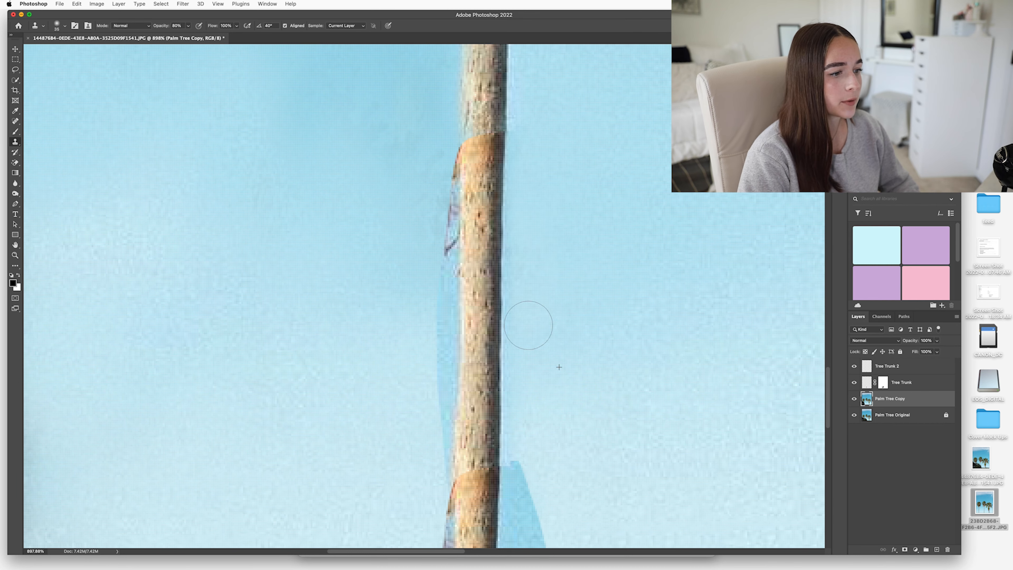
Paint the Tree Trunk mask black to hide the sky patch and stray stems left of the copied trunk piece.
key(z)
drag(474, 264, 451, 264)
key(s)
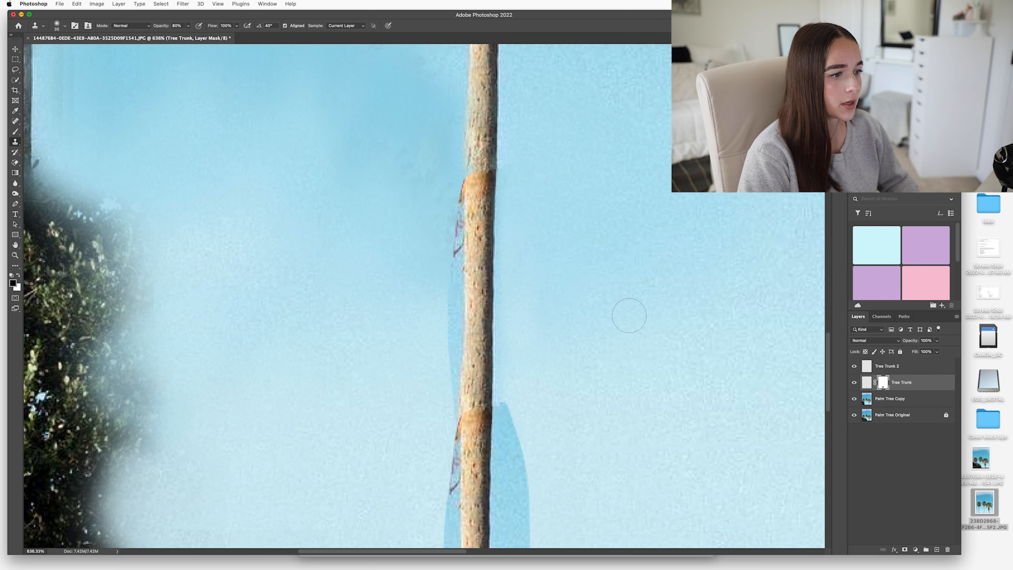
click(455, 226)
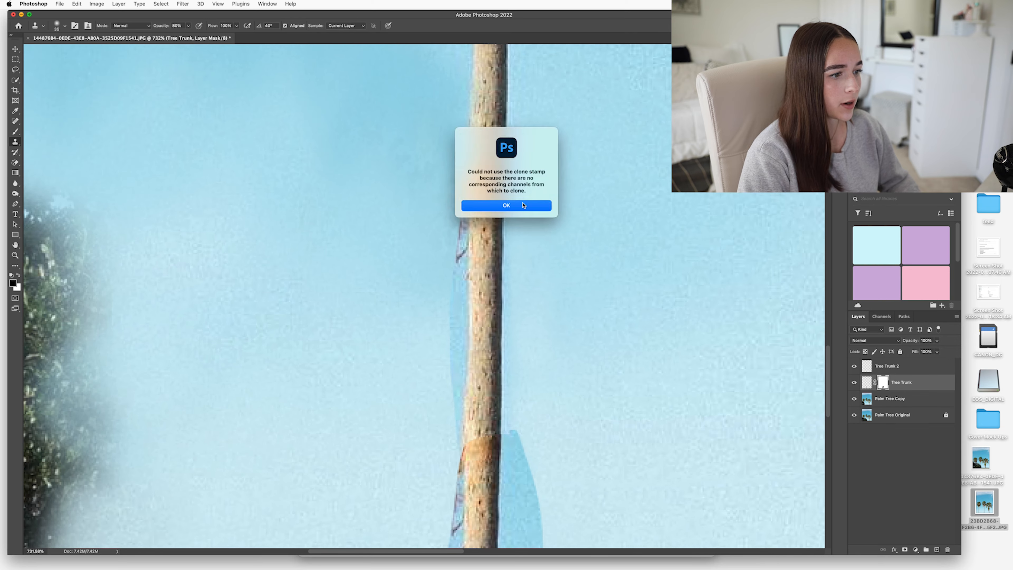
click(523, 206)
key(b)
drag(432, 271, 440, 158)
Soften the upper seam of the copied trunk piece by brushing over it on the Tree Trunk mask.
key(z)
mouse_move(518, 235)
mouse_down()
mouse_move(484, 355)
mouse_move(515, 366)
mouse_up()
key(b)
scroll(575, 333, up, 8)
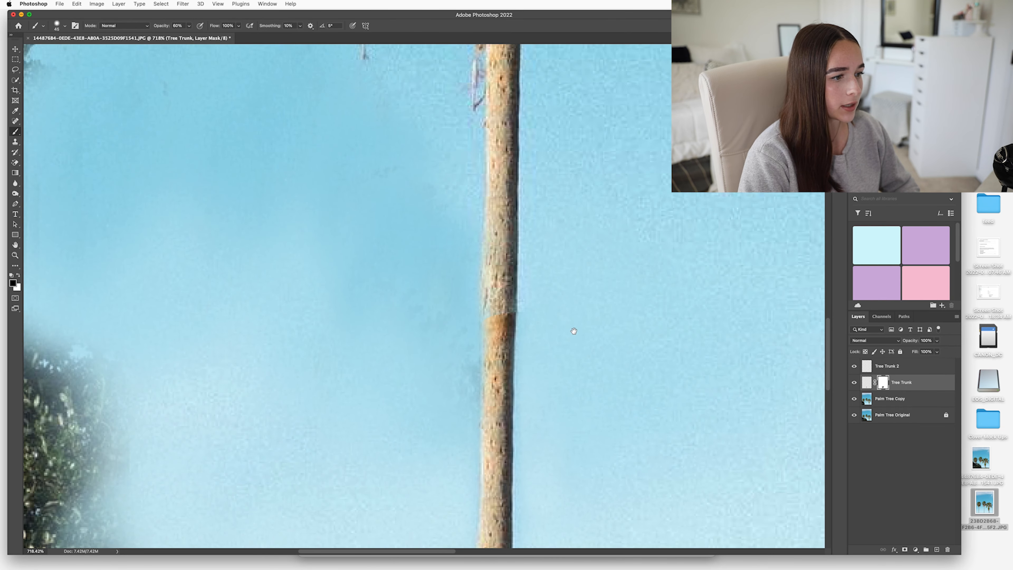
scroll(580, 335, down, 5)
click(507, 314)
Nudge the Tree Trunk piece slightly right with Free Transform to align it with the original trunk.
key(z)
mouse_move(588, 333)
mouse_down()
mouse_move(511, 351)
mouse_move(582, 329)
mouse_up()
key(super+t)
key(Right)
key(Right)
key(Return)
Clone sky over the leaf remnants left of the middle trunk on the Palm Tree Copy layer.
click(891, 403)
key(s)
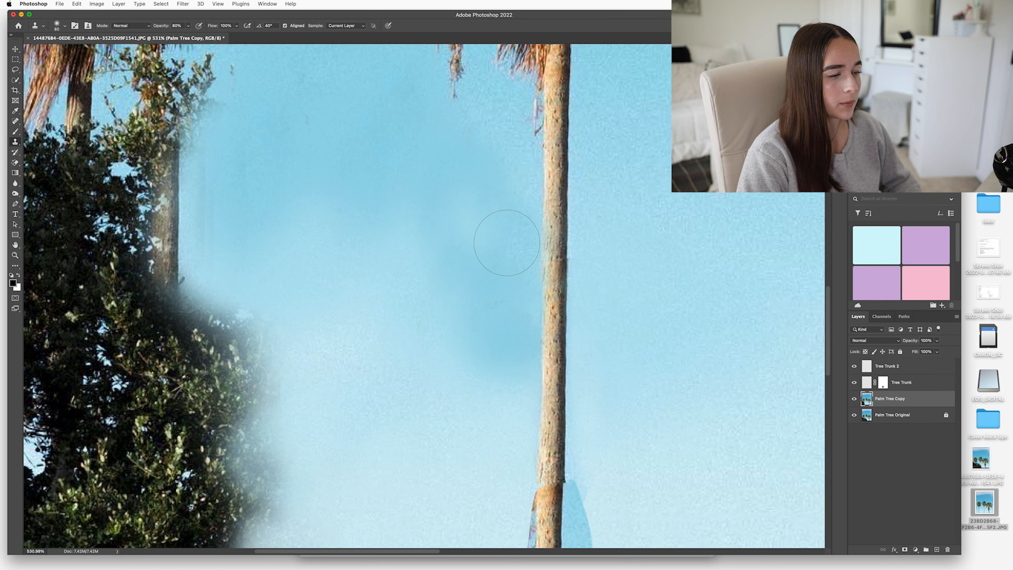
scroll(506, 242, down, 10)
scroll(518, 335, up, 10)
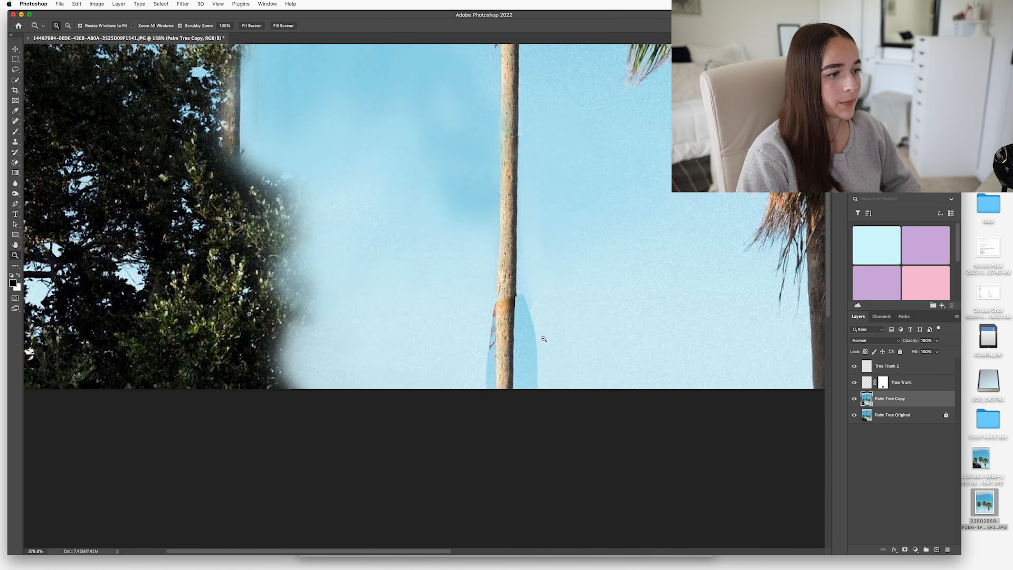
Delete the unmasked Tree Trunk 2 layer and duplicate the masked Tree Trunk layer as "Tree Trunk 2".
click(888, 365)
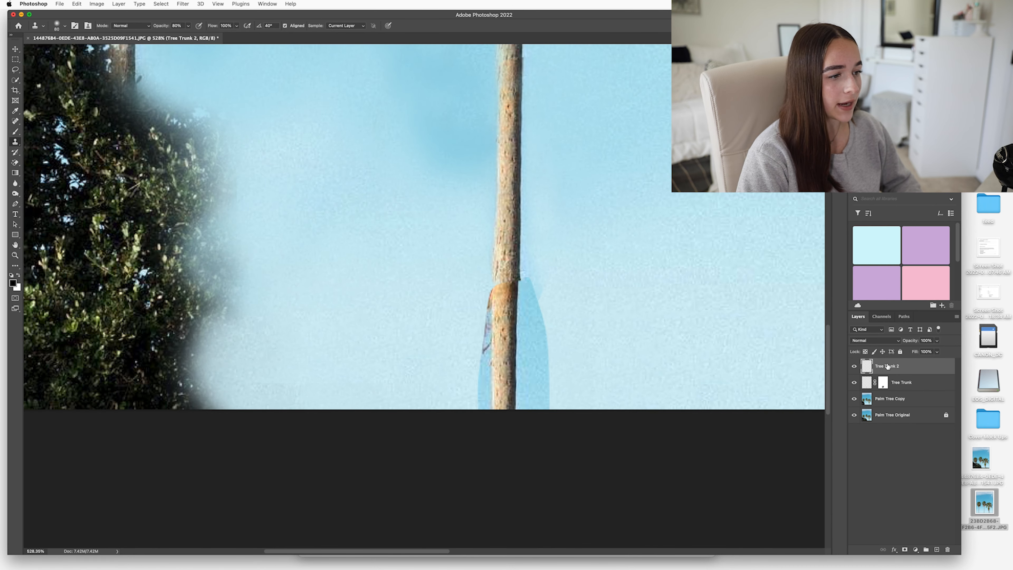
key(Delete)
right_click(902, 369)
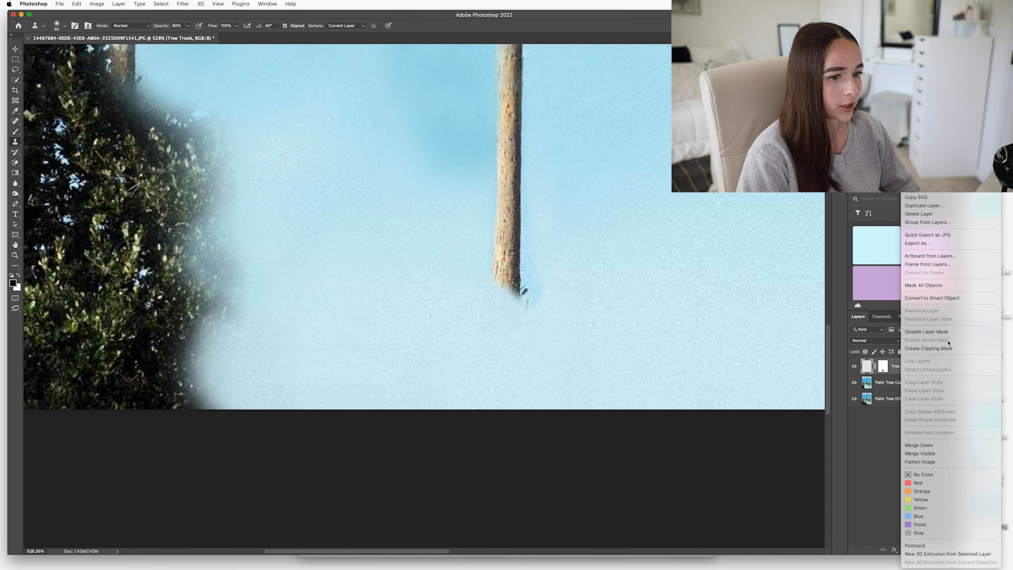
click(930, 206)
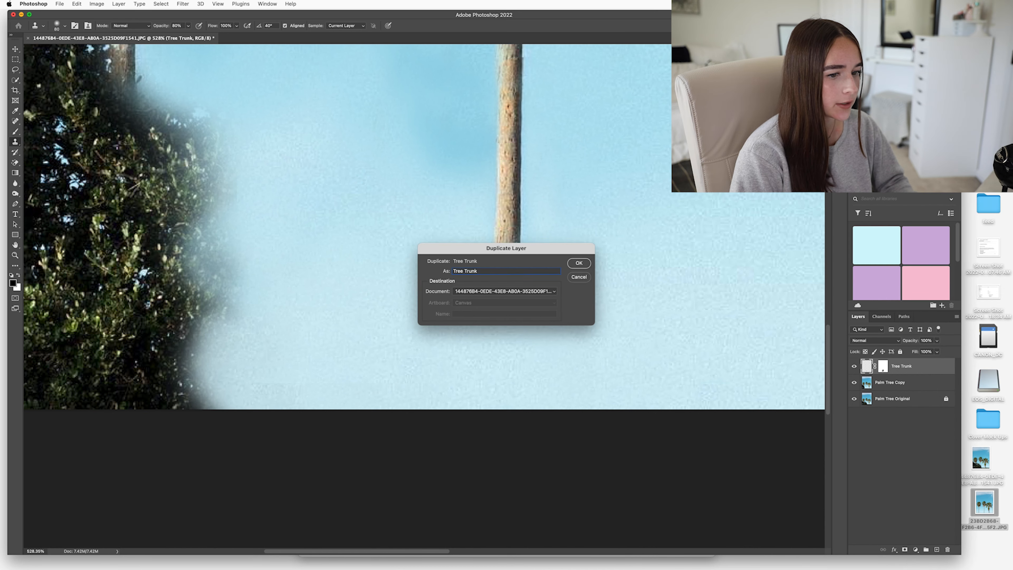
text(2)
key(Return)
Move the masked Tree Trunk 2 piece down to the image's bottom edge and blend the joint on the Tree Trunk mask.
drag(509, 168, 507, 287)
scroll(515, 279, up, 3)
click(883, 382)
key(b)
drag(530, 327, 530, 355)
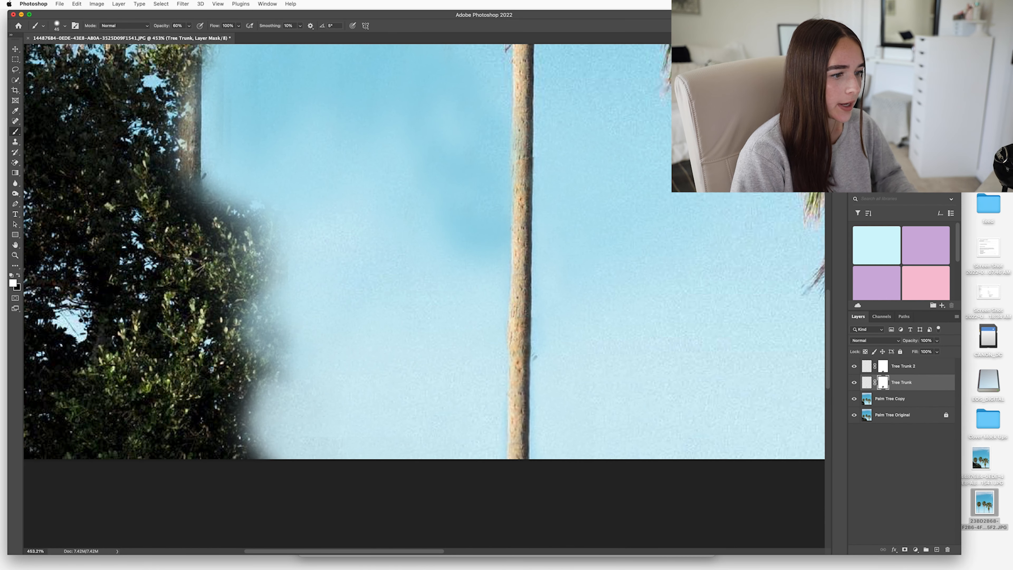
key(x)
key(x)
scroll(518, 339, down, 10)
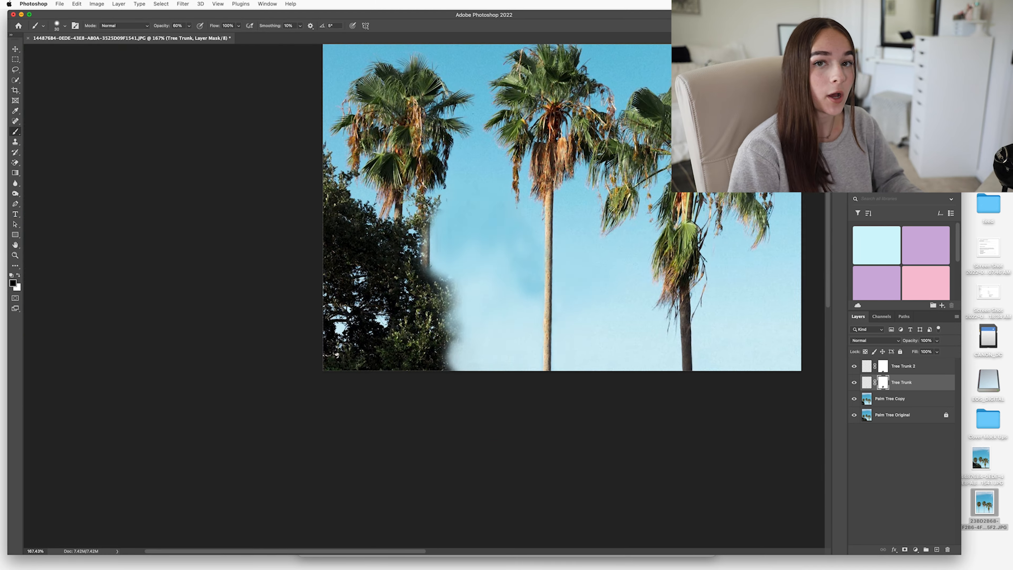
Brush along the lower trunk joint on the Tree Trunk 2 mask to clean up its edges.
click(883, 366)
scroll(559, 359, up, 10)
drag(586, 335, 594, 414)
scroll(534, 371, down, 10)
scroll(556, 320, up, 3)
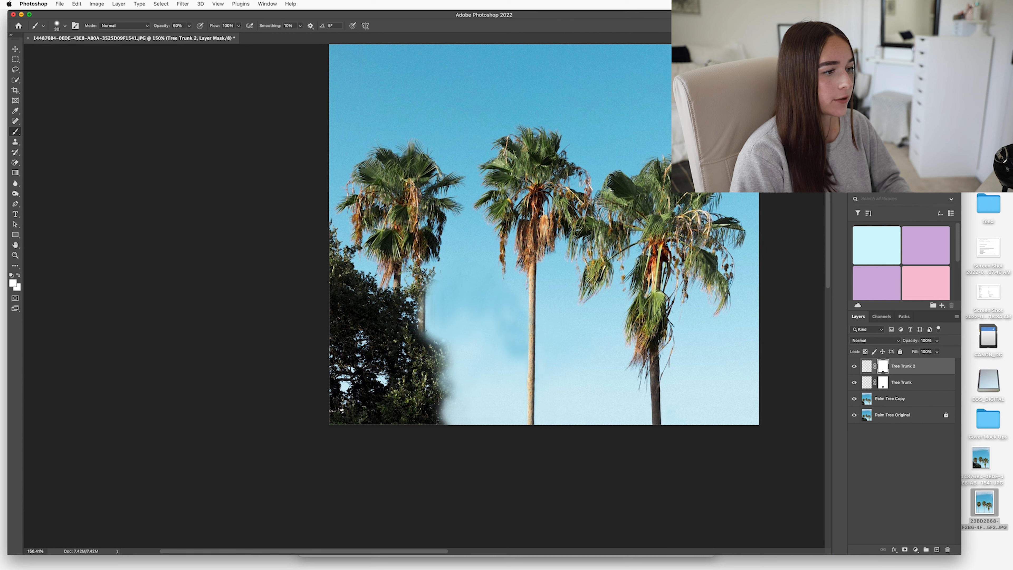
Patch the bush edge and the thin trunk beside the left palm with clear sky on the Palm Tree Copy layer.
key(z)
mouse_move(415, 334)
mouse_down()
mouse_move(474, 334)
mouse_move(436, 333)
mouse_up()
key(b)
key(j)
key(shift+j)
drag(430, 250, 399, 274)
click(890, 399)
mouse_move(429, 351)
mouse_down()
mouse_move(499, 351)
mouse_move(457, 418)
mouse_up()
key(super+d)
Clone sky along the bush's right edge and over the marks near the bottom of the image.
key(s)
drag(431, 319, 430, 439)
drag(467, 267, 466, 285)
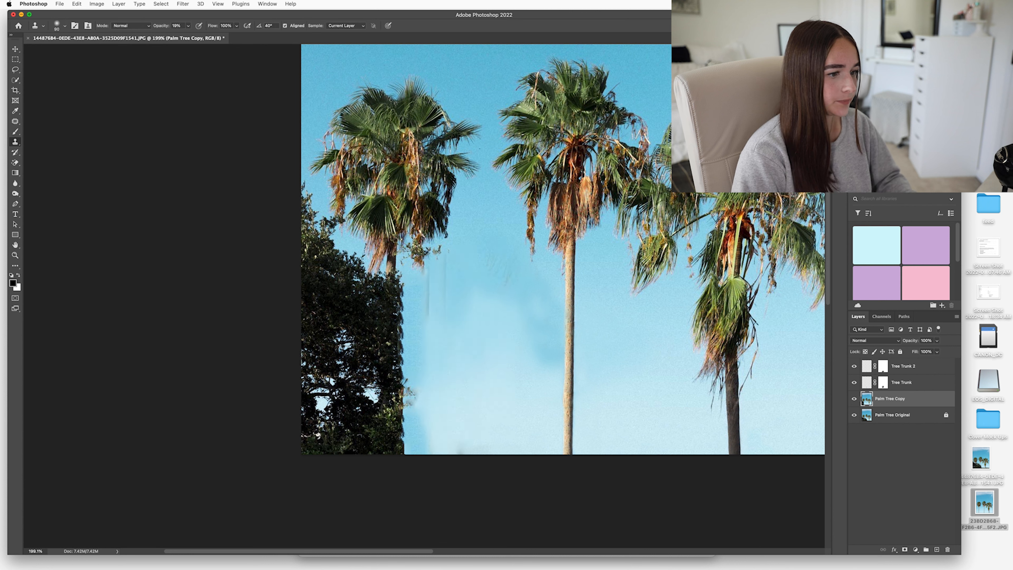
click(464, 449)
Sample clear sky between the middle and right palms and clone it over the bush below the left palm at 72% opacity.
alt+click(639, 403)
mouse_move(402, 339)
mouse_down()
mouse_move(392, 437)
mouse_move(369, 317)
mouse_move(315, 439)
mouse_move(345, 354)
mouse_move(314, 399)
mouse_up()
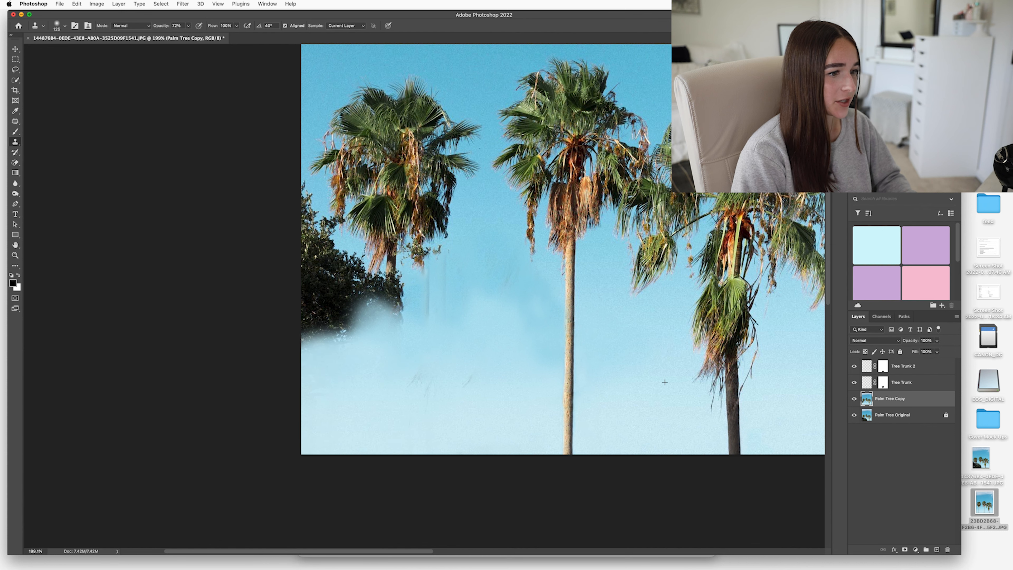
mouse_move(477, 300)
mouse_down()
mouse_move(491, 313)
mouse_move(531, 313)
mouse_up()
mouse_move(476, 277)
mouse_down()
mouse_move(399, 277)
mouse_move(465, 277)
mouse_up()
click(570, 285)
mouse_move(383, 315)
mouse_down()
mouse_move(351, 307)
mouse_move(395, 298)
mouse_move(350, 244)
mouse_up()
drag(331, 178, 399, 177)
Reduce the Clone Stamp size and clone sky over the remaining bush along the image's left edge.
key(bracketleft)
key(bracketleft)
key(bracketleft)
key(bracketleft)
key(bracketleft)
key(bracketleft)
key(bracketleft)
key(bracketleft)
key(bracketleft)
drag(379, 359, 357, 423)
drag(446, 379, 396, 380)
drag(425, 447, 479, 447)
drag(503, 175, 442, 172)
click(446, 159)
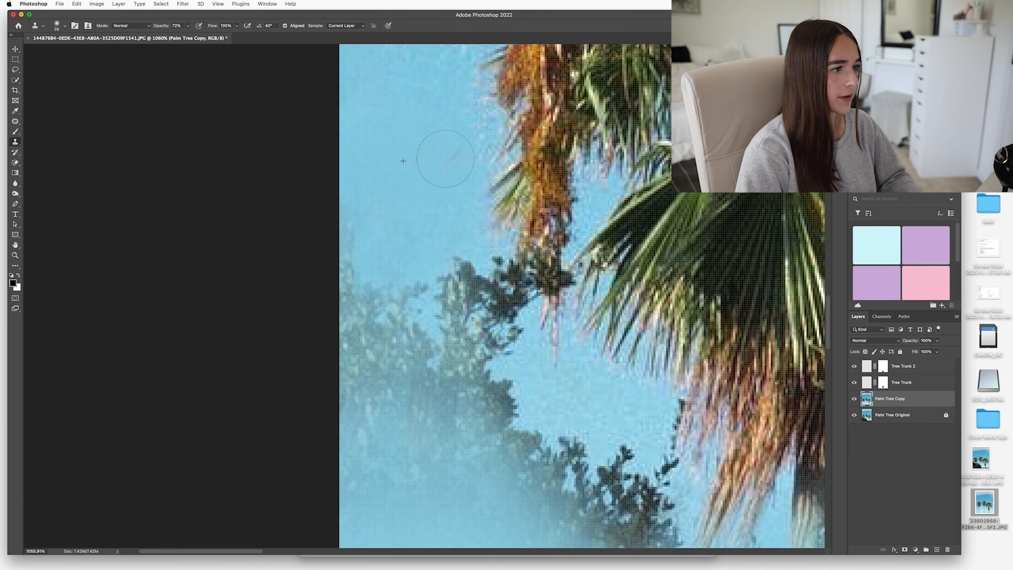
Clone sky over the faded bush leaves around the left palm's hanging fronds.
drag(417, 289, 361, 381)
drag(361, 381, 423, 340)
drag(439, 286, 486, 395)
mouse_move(491, 275)
mouse_down()
mouse_move(520, 343)
mouse_move(438, 260)
mouse_up()
drag(431, 239, 490, 239)
drag(581, 261, 622, 323)
drag(485, 235, 415, 236)
drag(488, 261, 552, 261)
drag(467, 409, 437, 409)
drag(456, 351, 536, 399)
drag(521, 383, 503, 383)
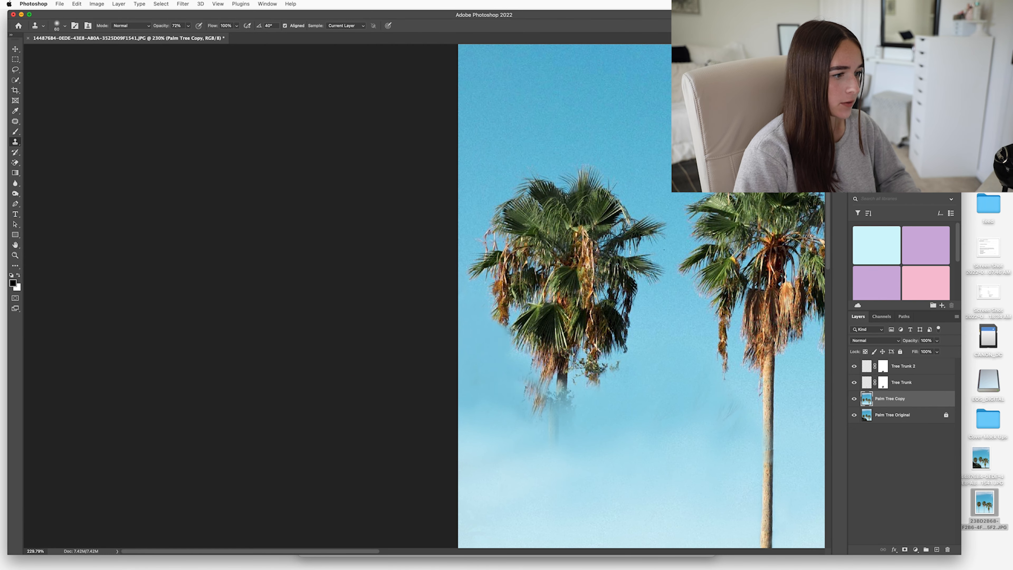
Resample clear sky below the left palm and clone it over the haze around its trunk stub.
drag(553, 433, 562, 399)
drag(508, 379, 485, 380)
alt+click(542, 455)
mouse_move(523, 407)
mouse_down()
mouse_move(558, 406)
mouse_move(501, 403)
mouse_move(579, 432)
mouse_up()
Set a smaller Clone Stamp to 13% opacity and smooth the uneven sky around the left and middle palms.
key(bracketleft)
key(bracketleft)
key(bracketleft)
key(bracketleft)
key(1)
key(3)
key(bracketleft)
key(bracketleft)
key(bracketleft)
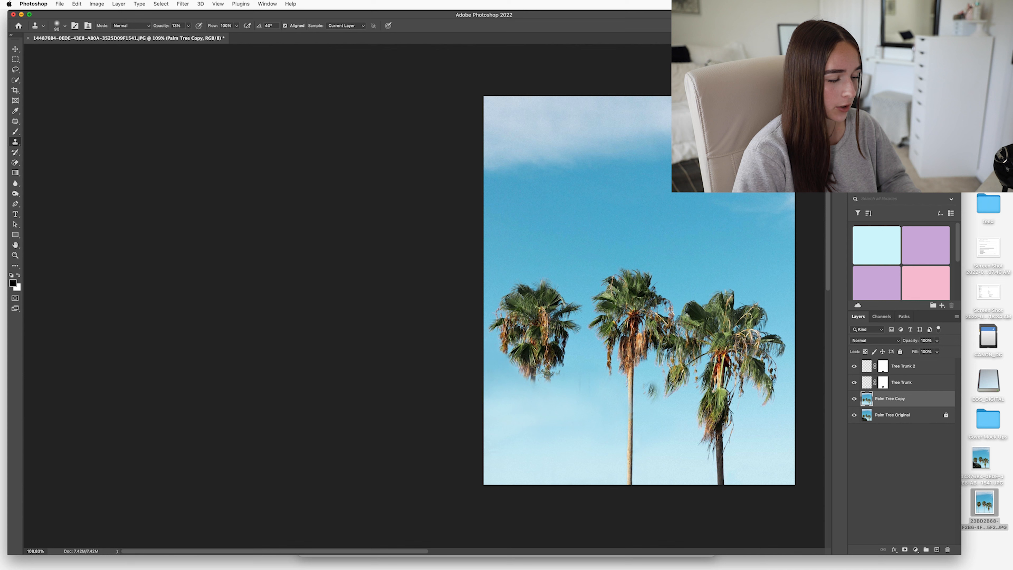
key(z)
alt+click(583, 385)
drag(553, 385, 565, 386)
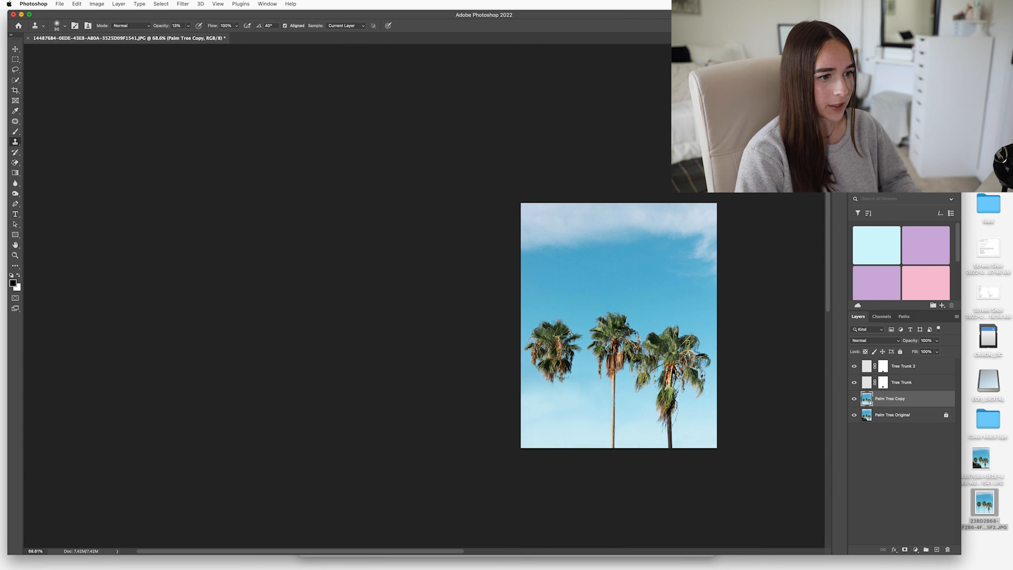
Patch the faint vertical streaks in the sky between the left and middle palms.
key(z)
mouse_move(564, 412)
mouse_down()
mouse_move(624, 413)
mouse_move(604, 412)
mouse_up()
key(z)
mouse_move(596, 355)
mouse_down()
mouse_move(686, 350)
mouse_move(568, 340)
mouse_up()
key(s)
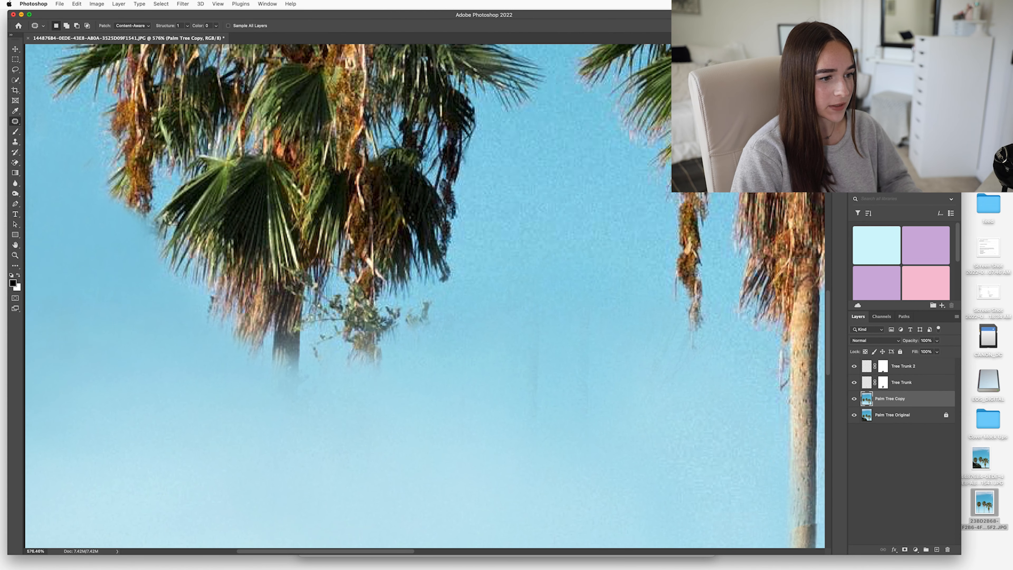
mouse_move(523, 309)
mouse_down()
mouse_move(559, 457)
mouse_move(535, 300)
mouse_up()
drag(538, 391, 495, 390)
drag(552, 428, 597, 302)
key(z)
mouse_move(582, 356)
mouse_down()
mouse_move(495, 355)
mouse_move(567, 356)
mouse_up()
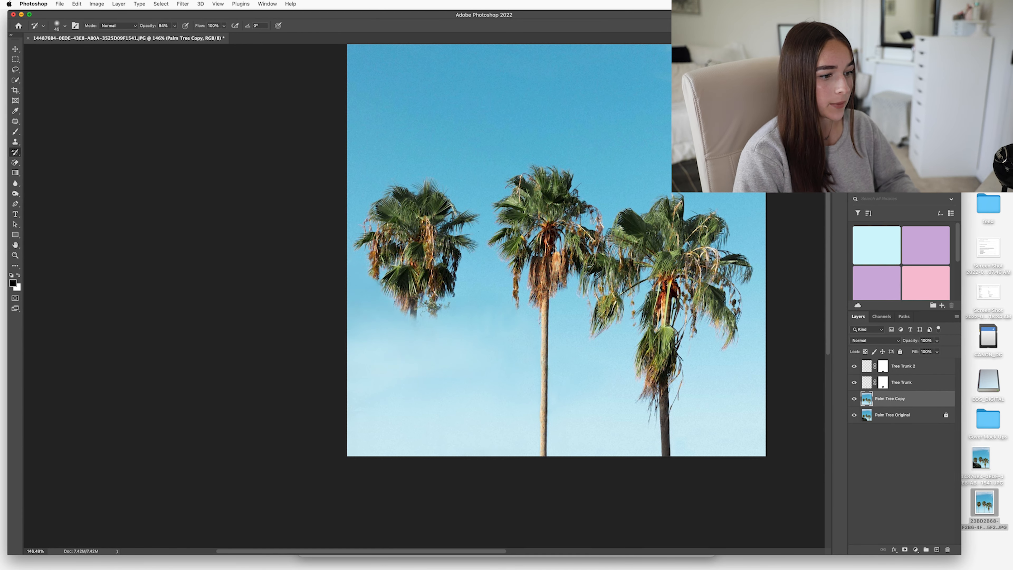
Merge the Tree Trunk and Tree Trunk 2 layers into a single layer.
click(914, 382)
shift+click(908, 370)
right_click(907, 372)
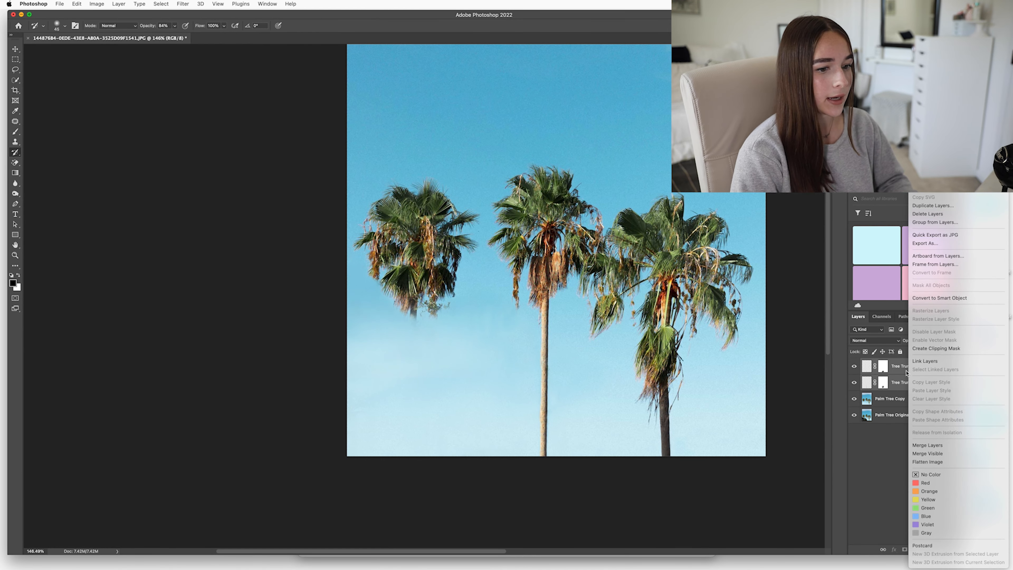
click(927, 445)
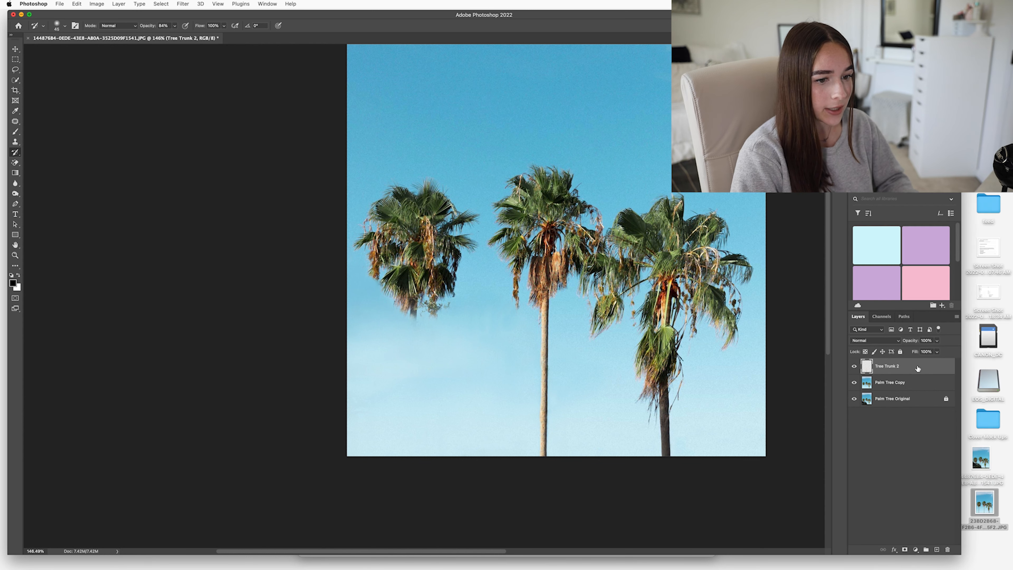
Duplicate the merged trunk layer as "Tree Trunk 3" and move the copy beneath the left palm's crown as its trunk.
right_click(918, 368)
click(878, 206)
text(Tree Trunk 3)
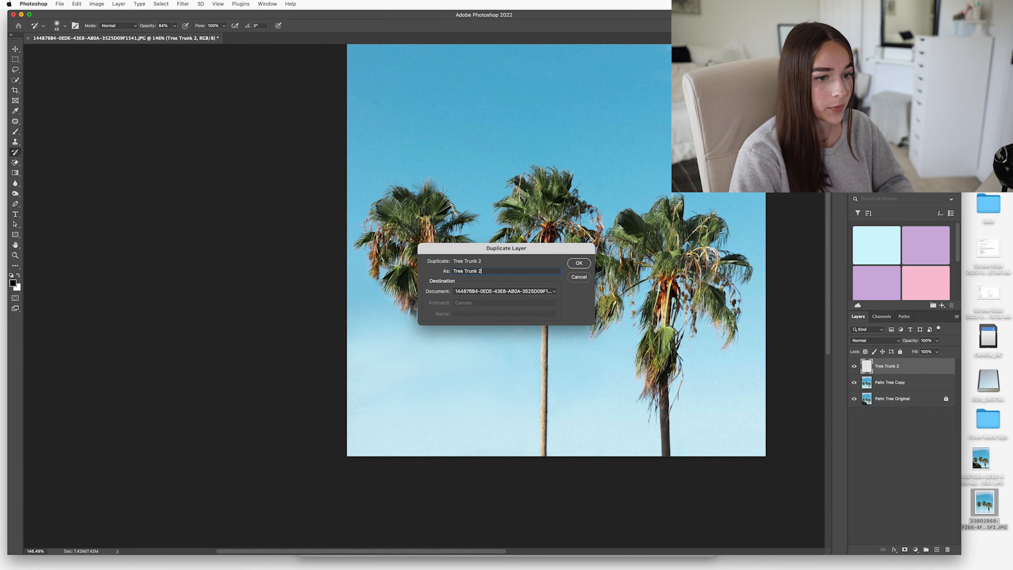
key(Return)
key(super+t)
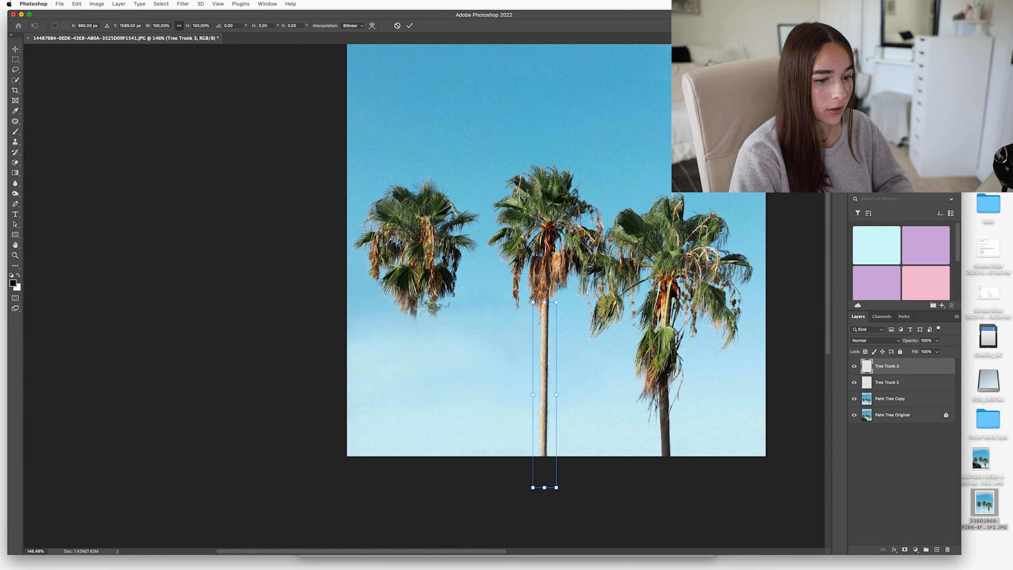
drag(547, 346, 414, 350)
key(Return)
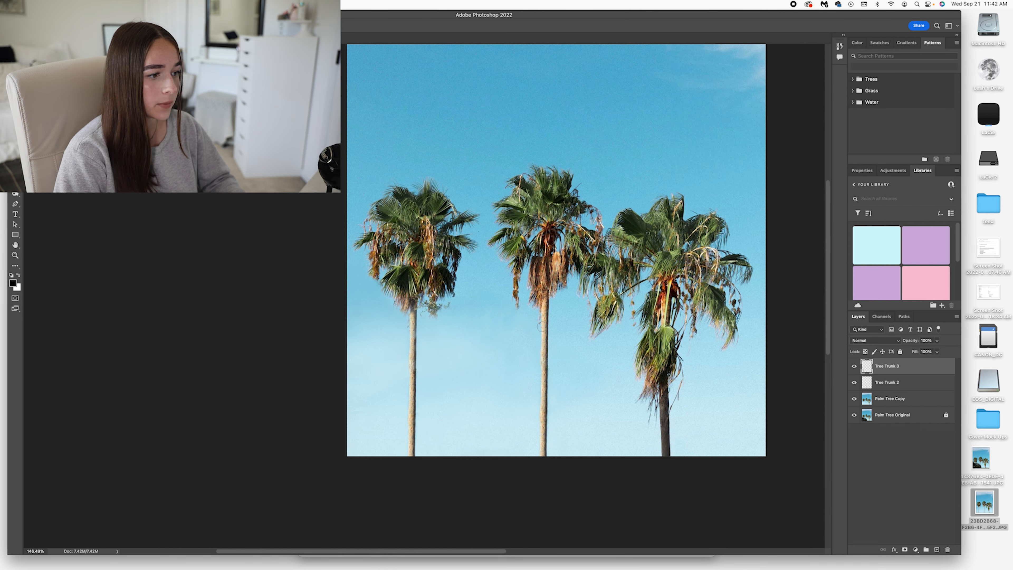
Try to darken the upper part of the left palm's new trunk with a dark stroke.
drag(548, 298, 527, 317)
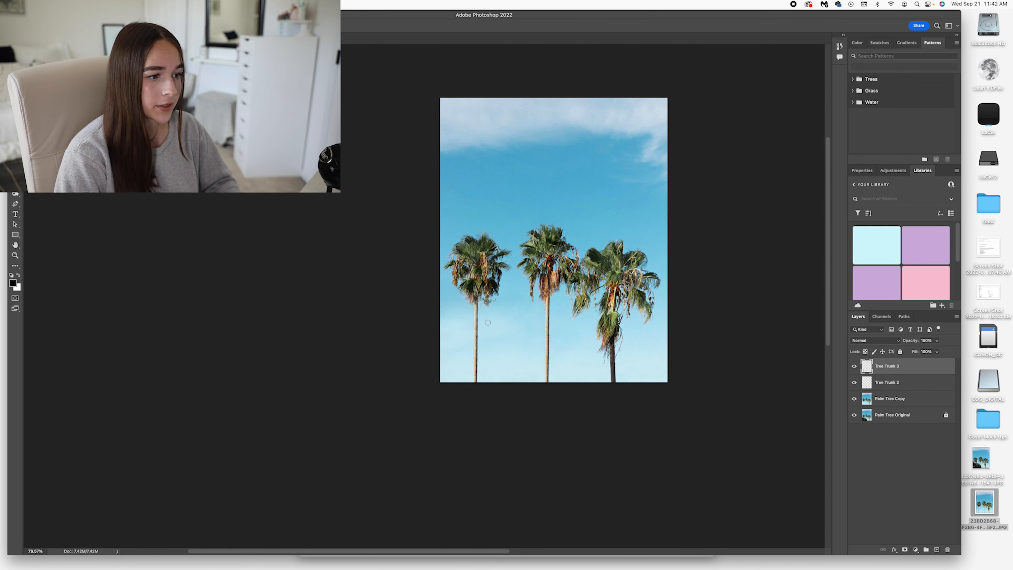
drag(470, 316, 513, 323)
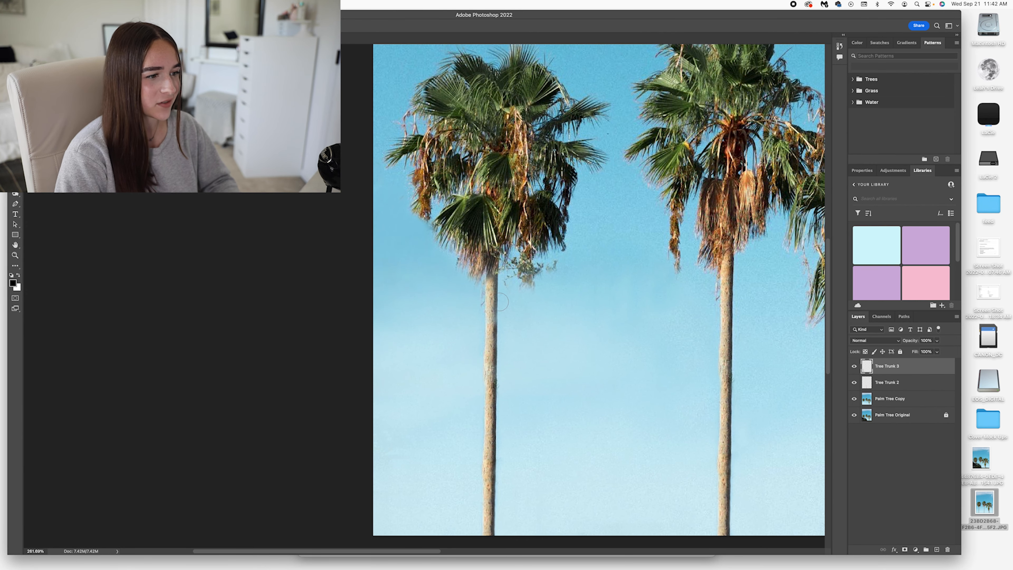
drag(497, 304, 490, 339)
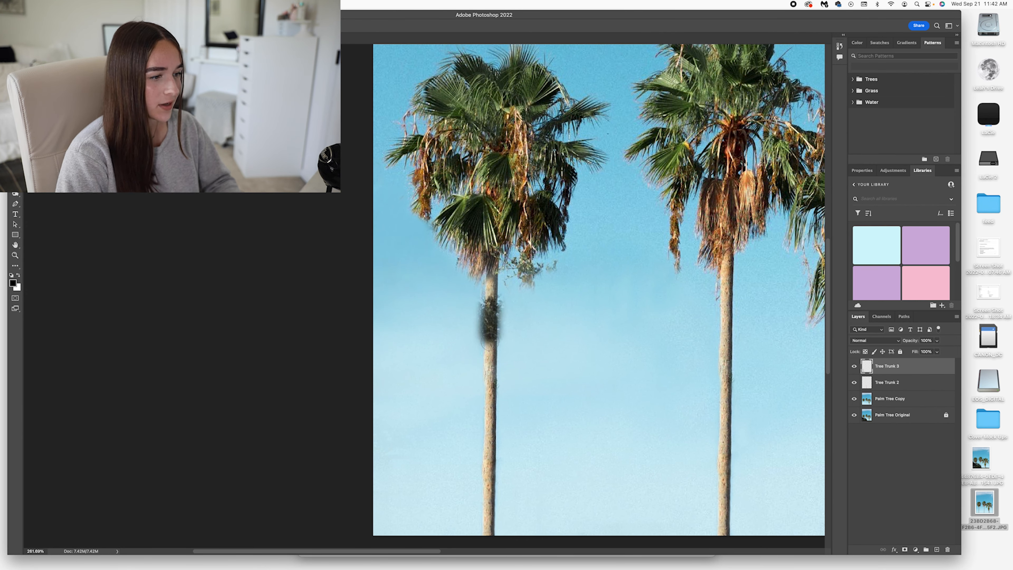
Add a Brightness/Contrast adjustment clipped to Tree Trunk 3, with brightness -33 and contrast -29.
click(893, 171)
click(870, 189)
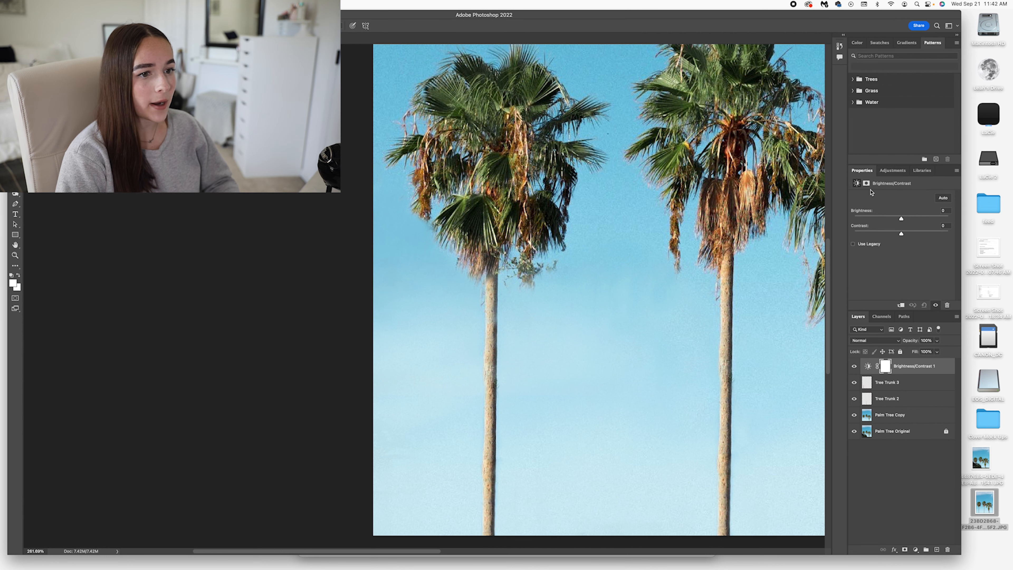
click(903, 371)
right_click(910, 370)
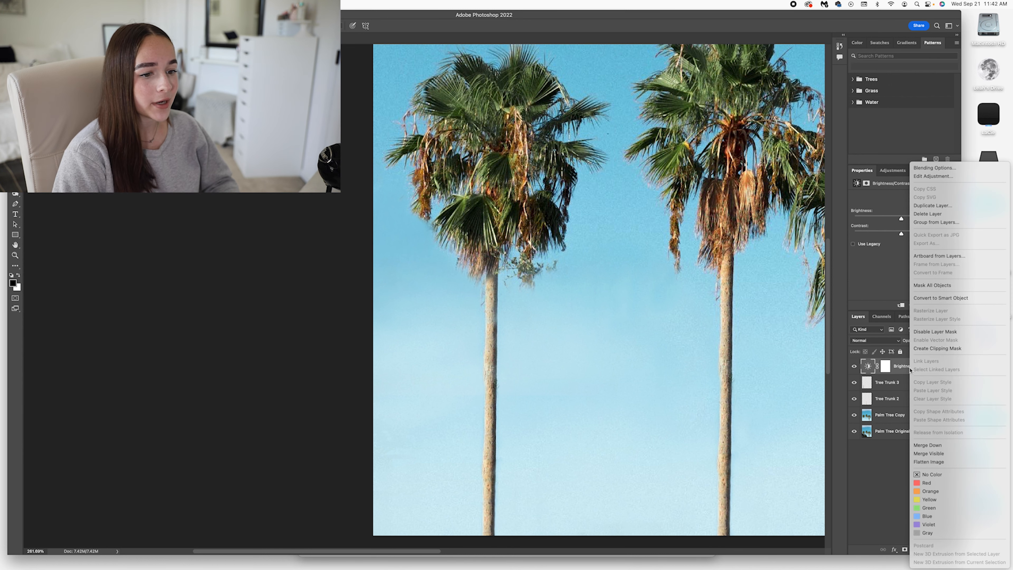
click(937, 349)
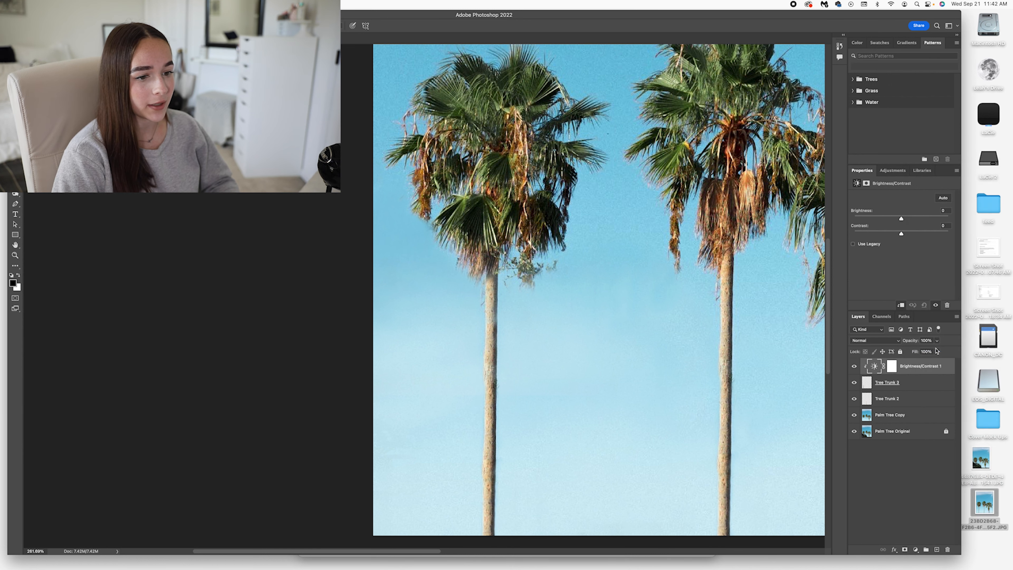
drag(903, 219, 889, 219)
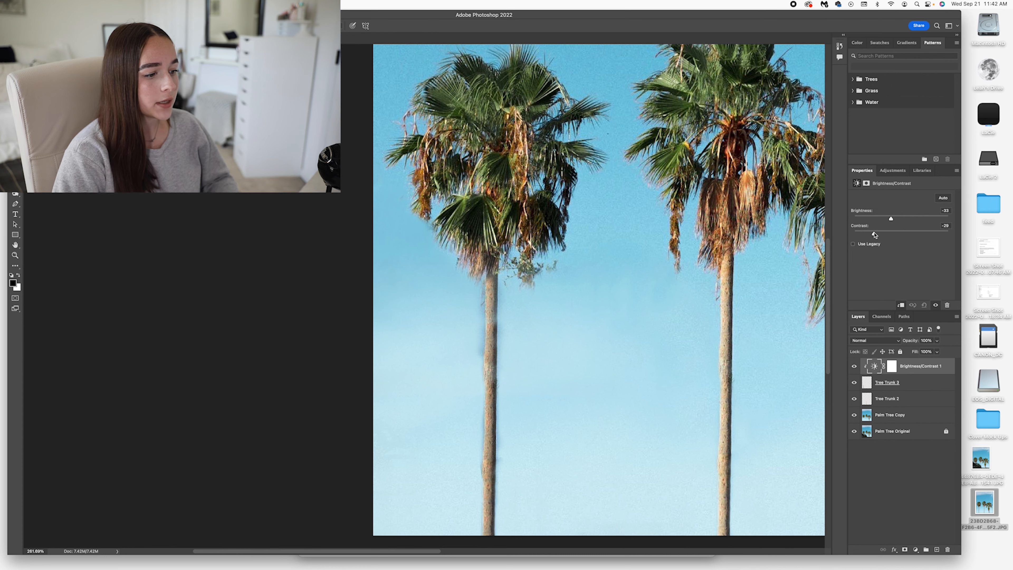
Add a layer mask to Tree Trunk 3 and set the foreground color to black.
alt+super+click(554, 394)
super+click(549, 414)
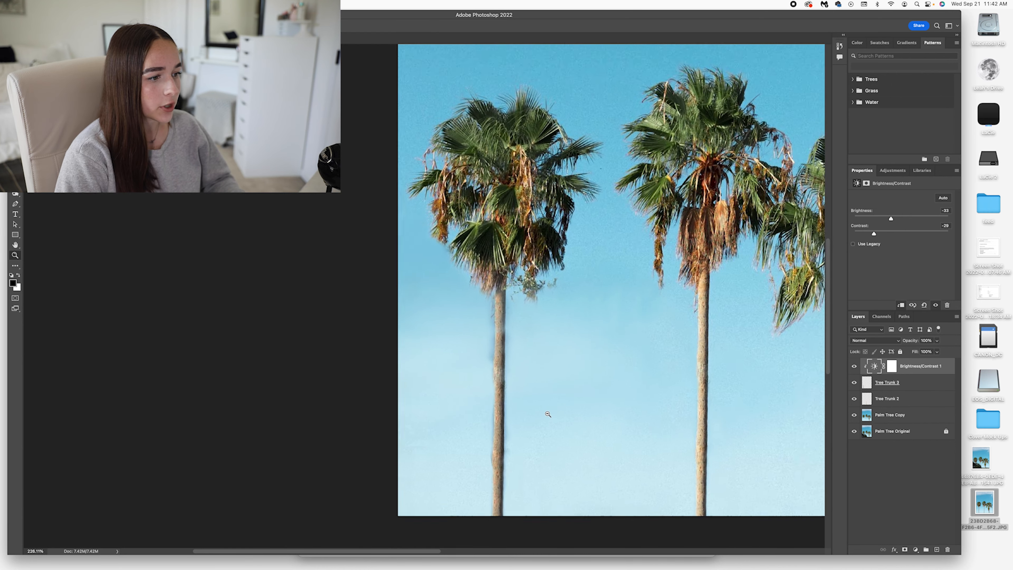
drag(518, 435, 502, 413)
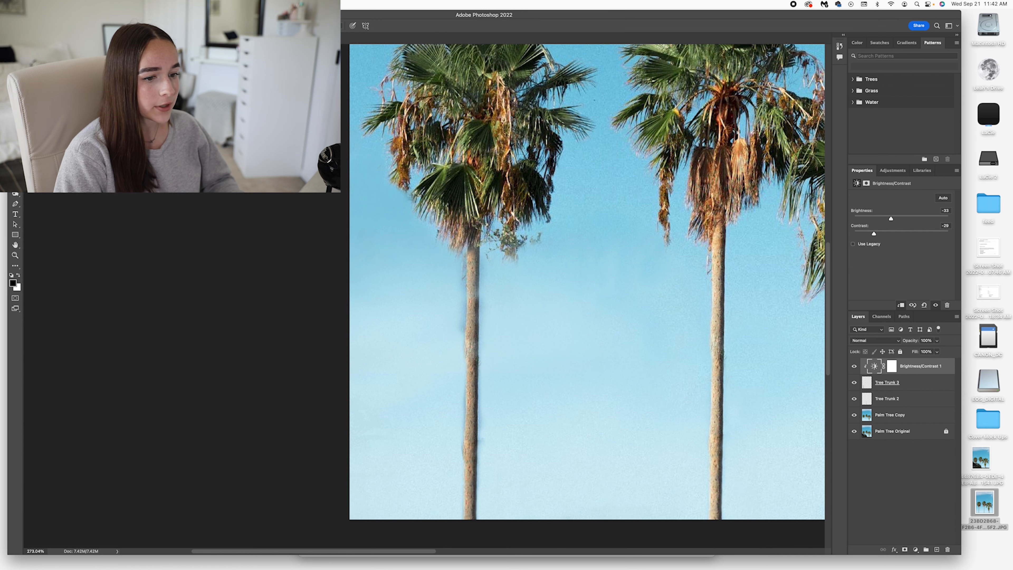
click(909, 385)
click(905, 549)
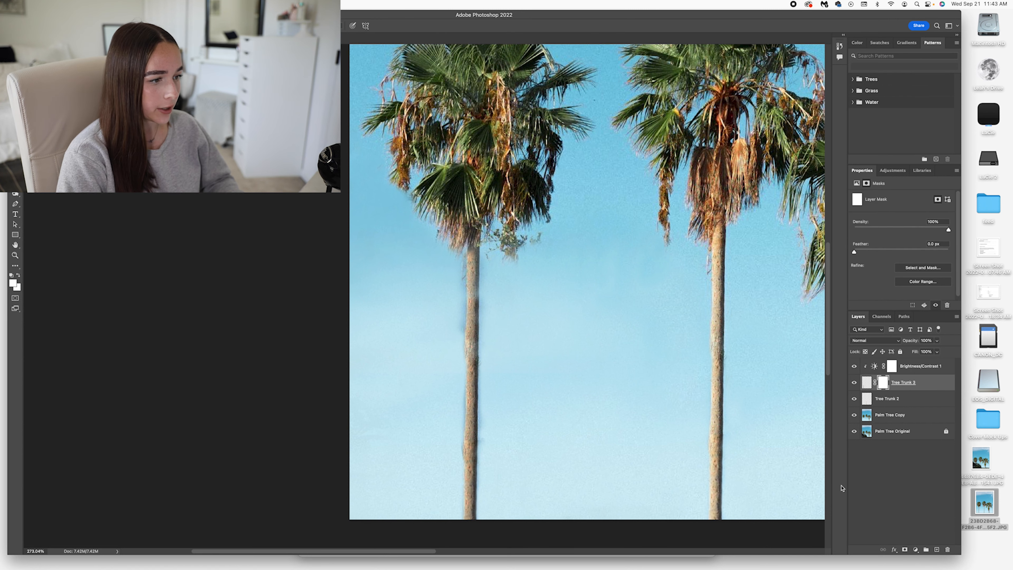
scroll(481, 277, up, 5)
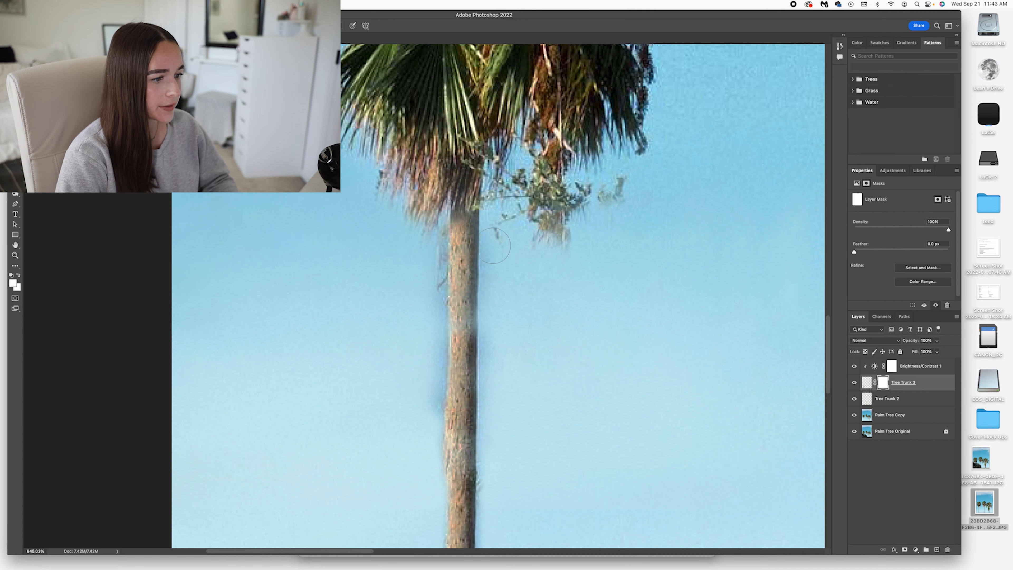
click(14, 284)
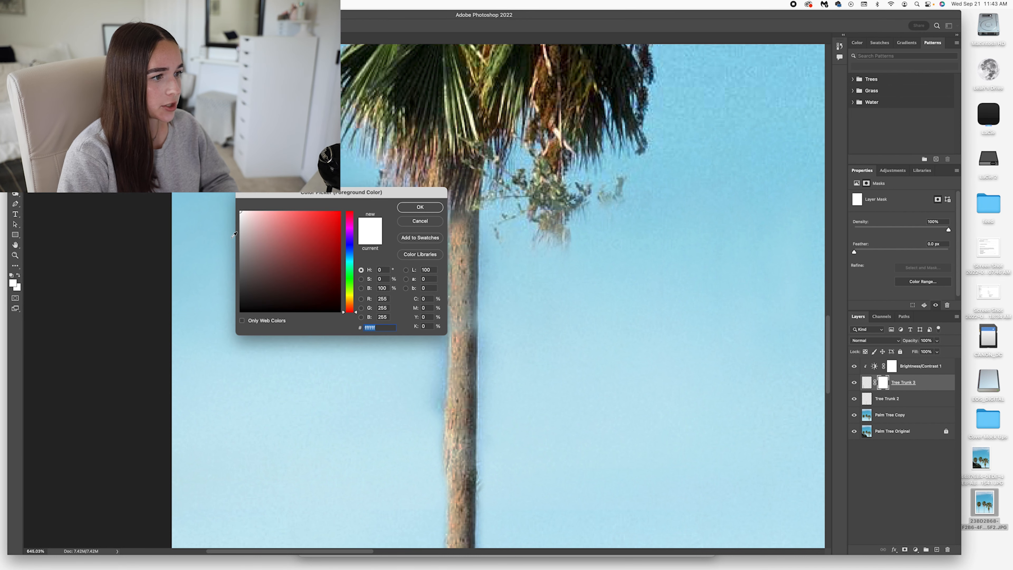
drag(251, 296, 255, 312)
click(413, 207)
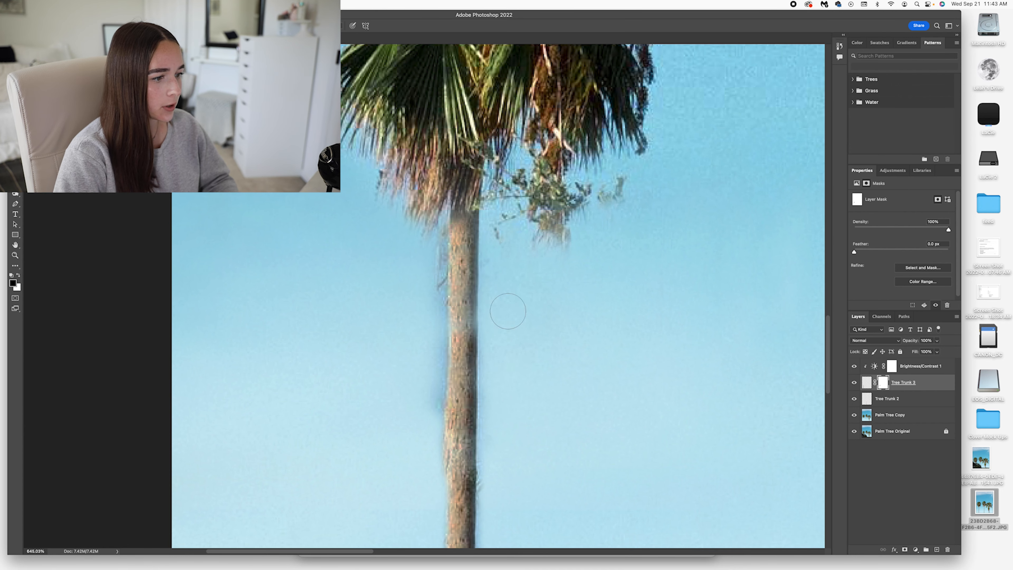
Mask out the dark fringe along the right edge of the left palm's trunk down to the image's bottom edge.
mouse_move(504, 443)
mouse_down()
mouse_move(498, 186)
mouse_move(493, 253)
mouse_up()
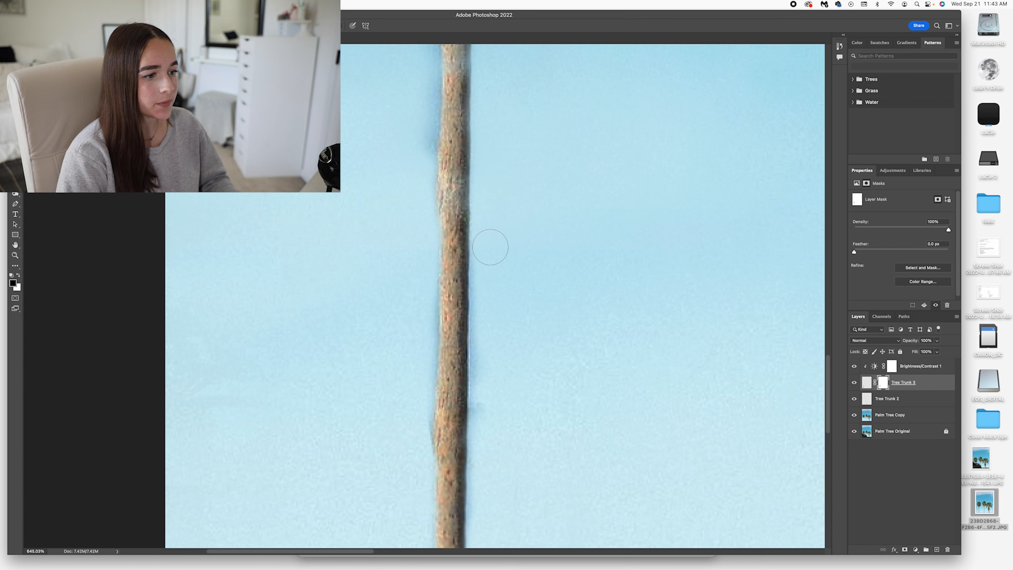
mouse_move(491, 312)
mouse_down()
mouse_move(487, 288)
mouse_move(488, 395)
mouse_up()
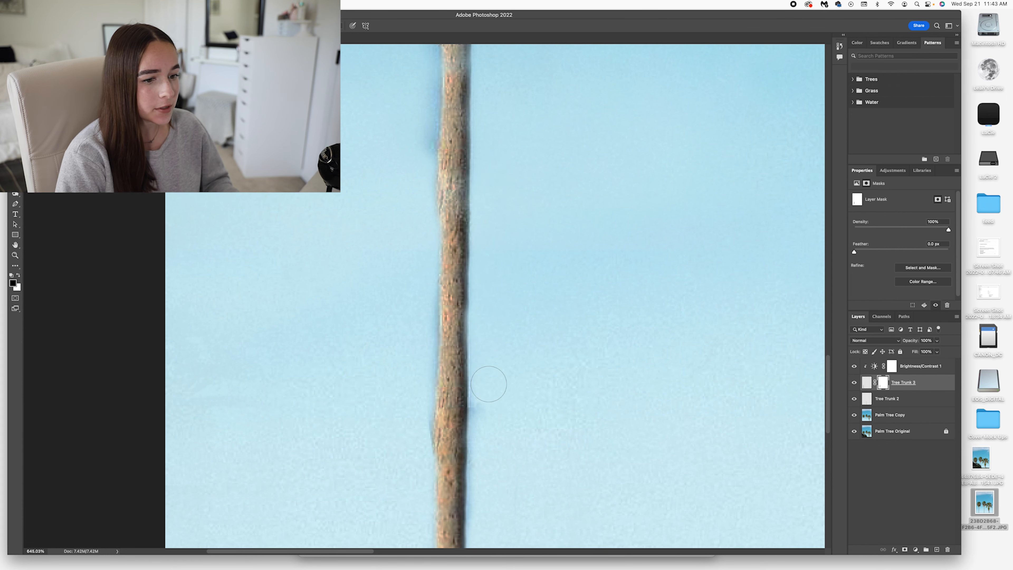
key(super+z)
key(z)
drag(492, 351, 497, 425)
drag(495, 382, 482, 408)
key(b)
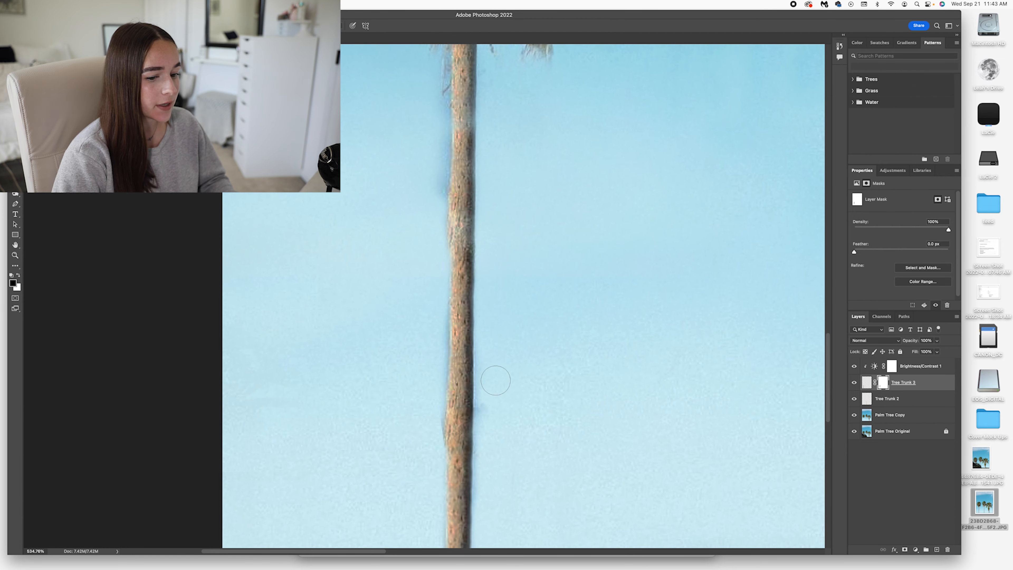
drag(488, 385, 490, 452)
key(space)
drag(497, 488, 499, 354)
drag(492, 304, 490, 361)
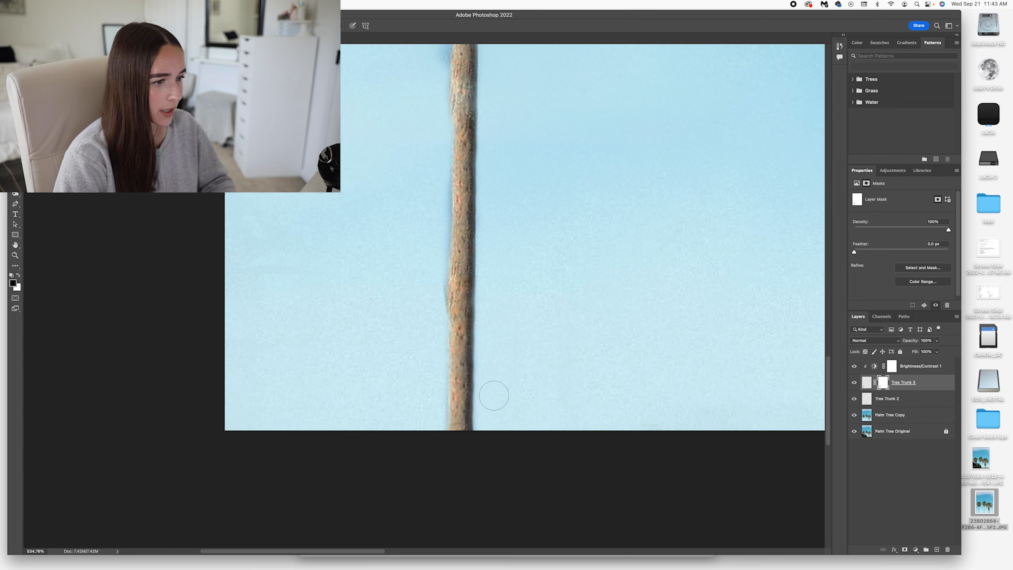
Mask out the small bulge on the left edge of the left palm's lower trunk.
scroll(429, 403, up, 5)
drag(442, 301, 436, 314)
scroll(516, 387, down, 10)
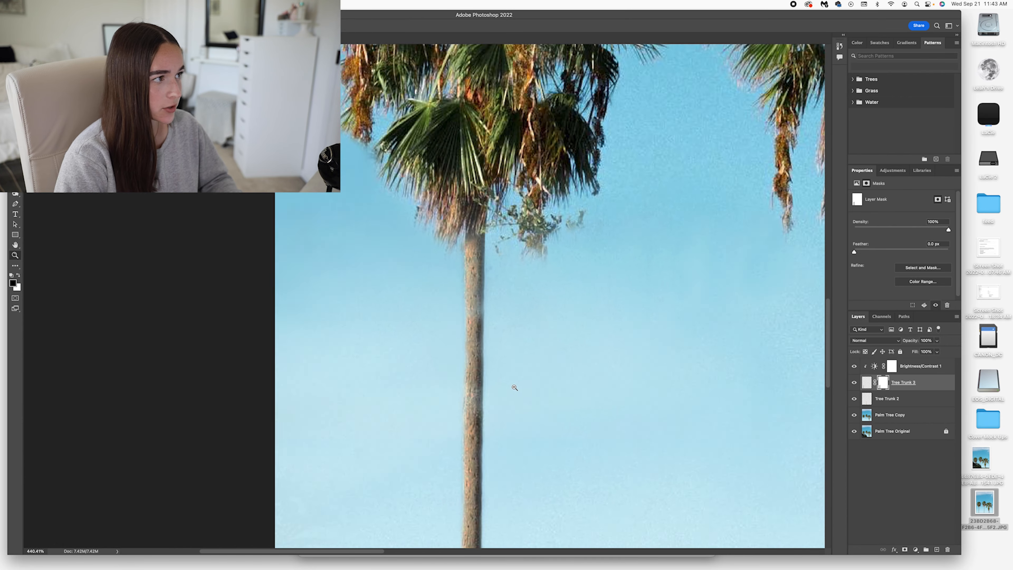
Burn shading down the right side of the left palm's upper trunk, working on the Tree Trunk 3 layer's image.
scroll(624, 355, right, 5)
scroll(541, 347, up, 4)
scroll(541, 346, up, 6)
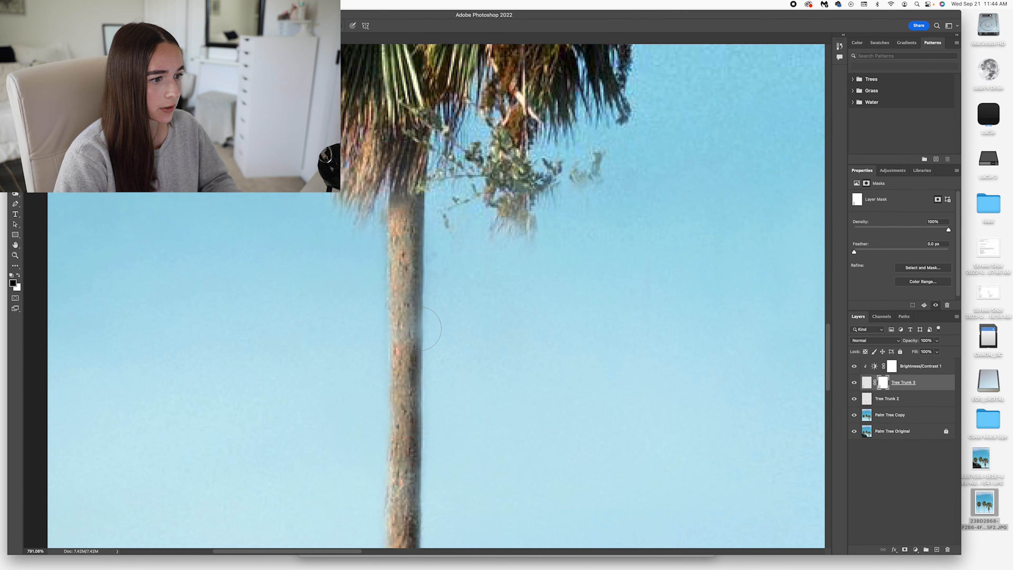
click(867, 382)
drag(404, 308, 403, 392)
key(super+z)
key(shift+o)
drag(410, 255, 415, 361)
scroll(417, 393, down, 2)
scroll(417, 435, down, 4)
scroll(418, 330, down, 8)
scroll(417, 304, up, 10)
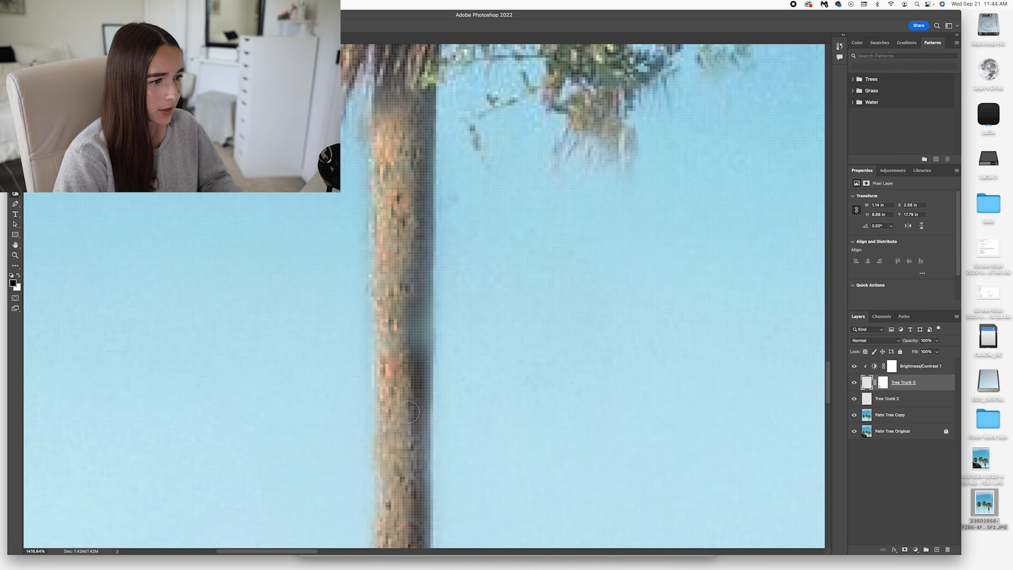
scroll(639, 339, down, 10)
Compare the whole edited image with a preview of the original palm photo from the desktop, and close the preview.
key(z)
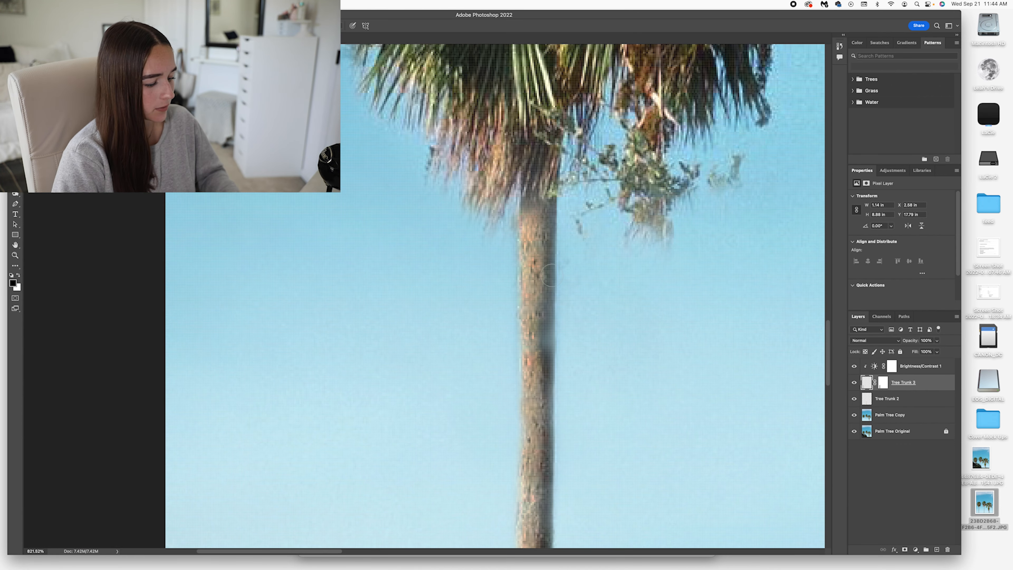
scroll(450, 370, down, 8)
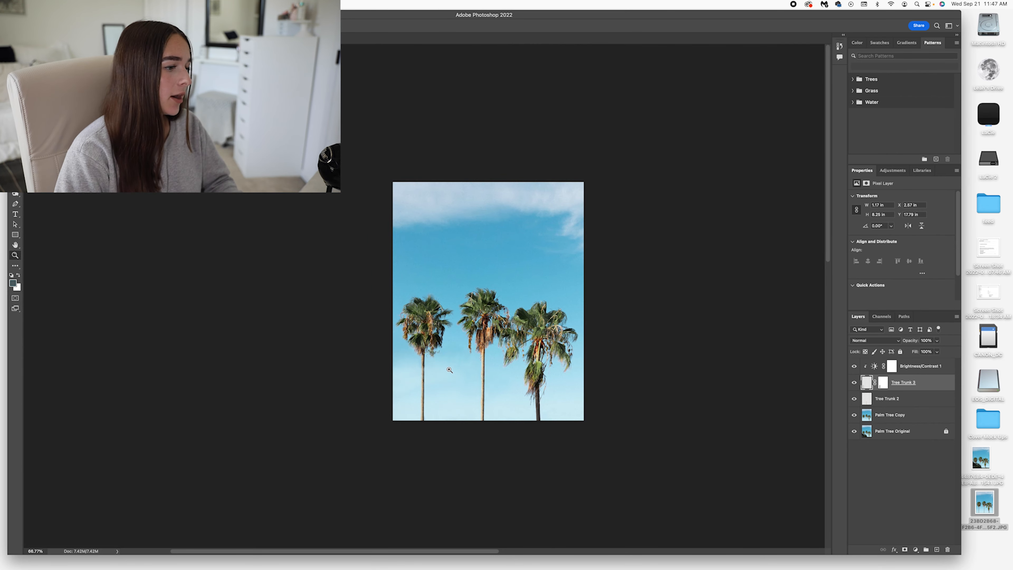
click(983, 460)
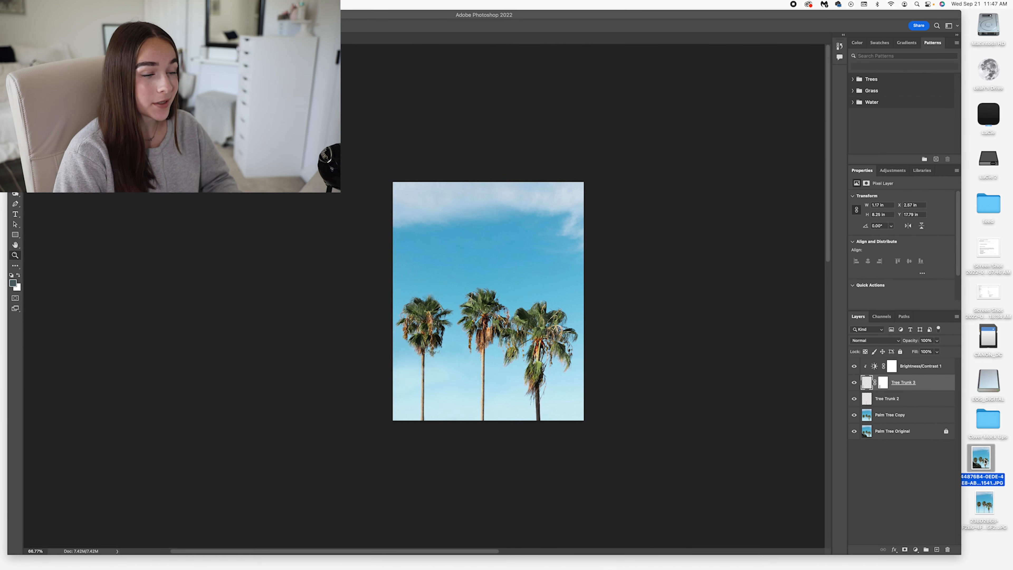
key(space)
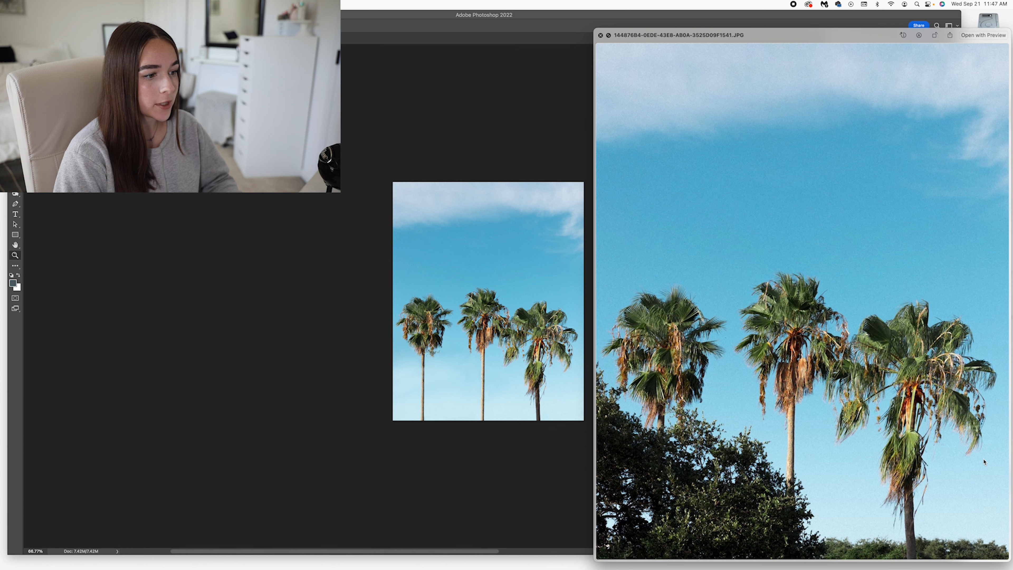
click(535, 489)
mouse_move(449, 314)
mouse_down()
mouse_move(477, 316)
mouse_move(452, 317)
mouse_move(462, 318)
mouse_up()
click(983, 436)
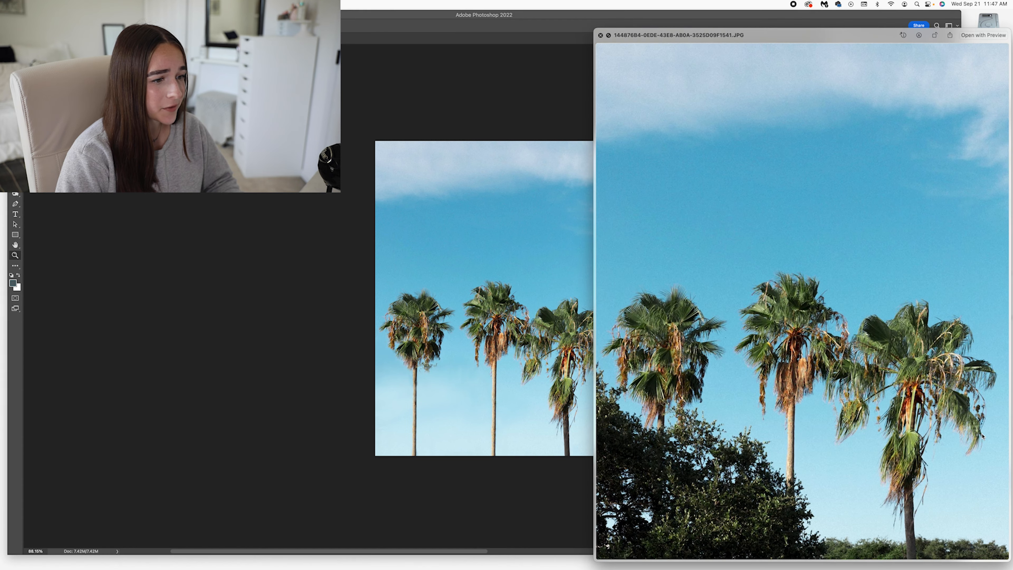
key(space)
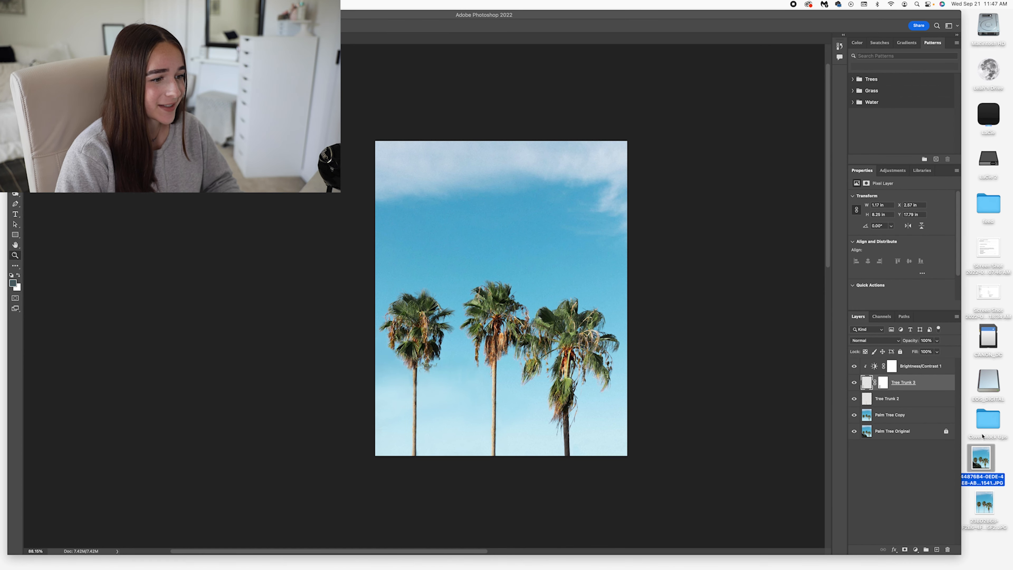